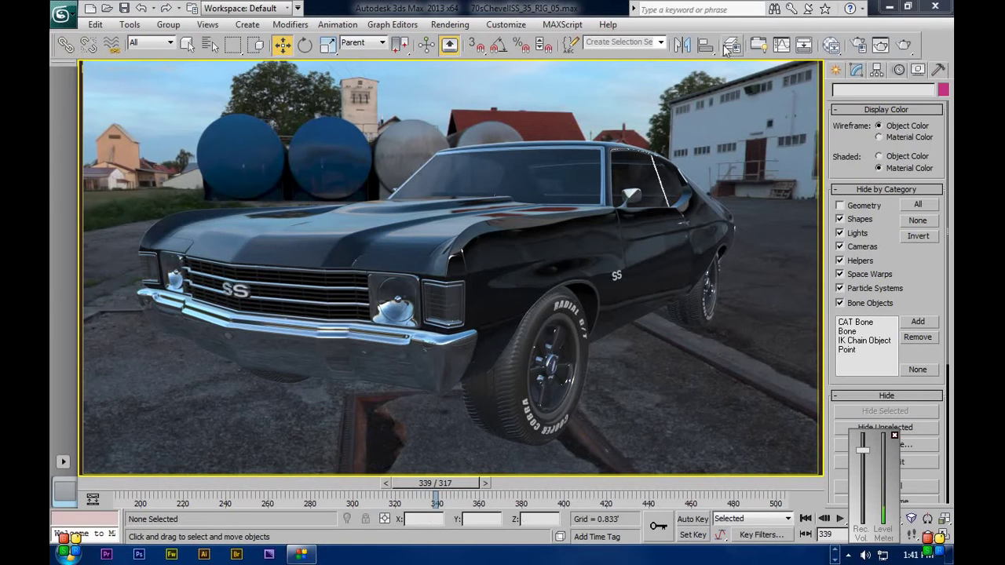
Rewind the car animation to frame 188 and play it through in the camera view
left_click_drag(434, 497, 141, 487)
key("w")
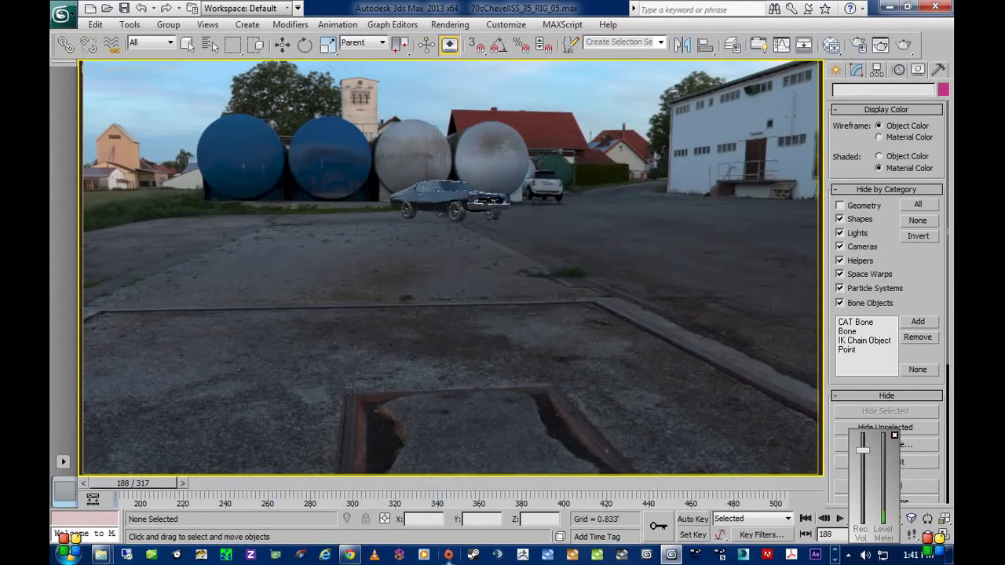
key("slash")
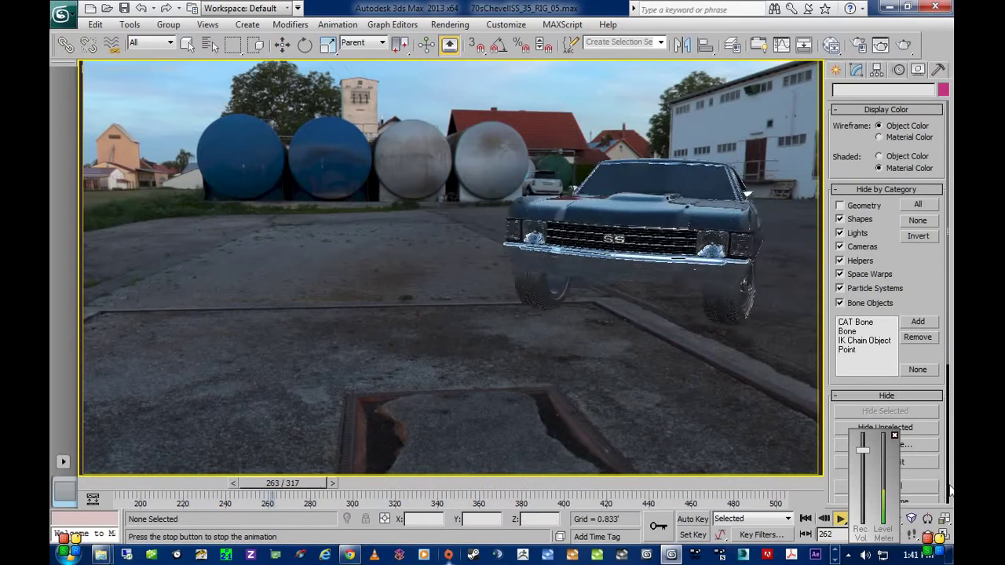
left_click(841, 519)
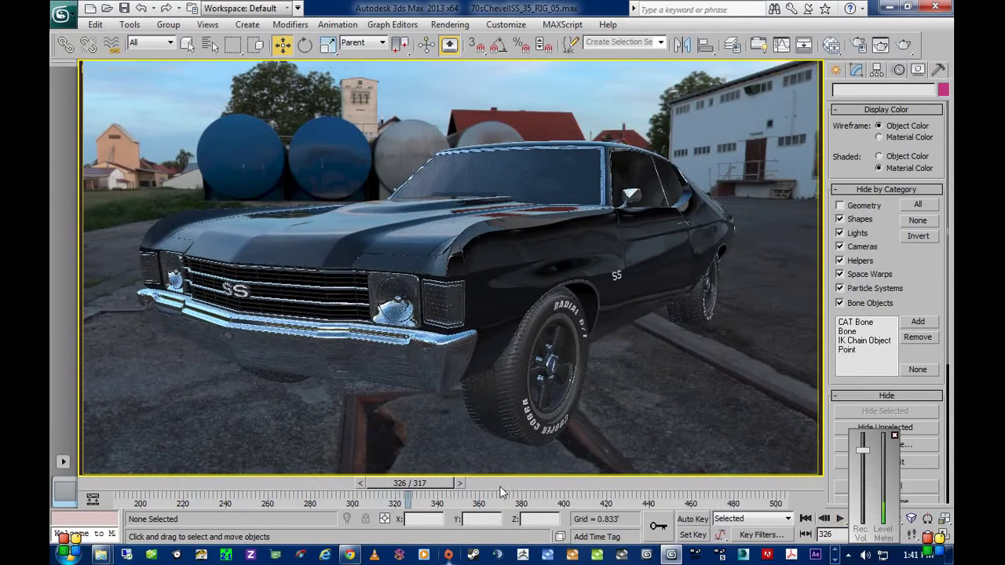
Step backward and forward through the frames in which the car approaches and turns into its parked position, ending at frame 303
key("comma")
key("comma")
key("comma")
key("comma")
key("comma")
key("comma")
key("comma")
key("comma")
key("comma")
key("comma")
key("comma")
key("comma")
key("comma")
key("comma")
key("comma")
key("comma")
key("comma")
key("comma")
key("comma")
key("comma")
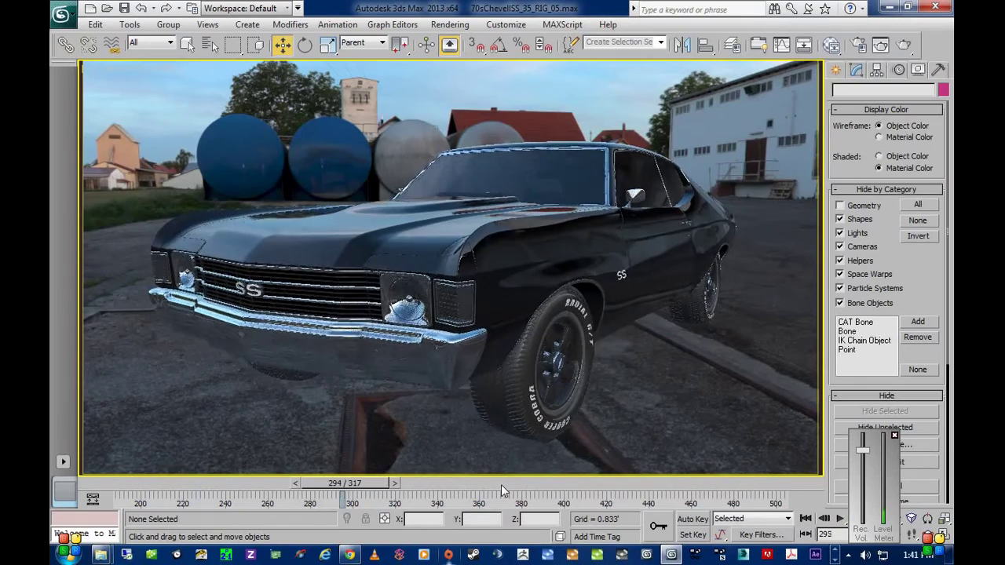
scroll(501, 484, "up", 20)
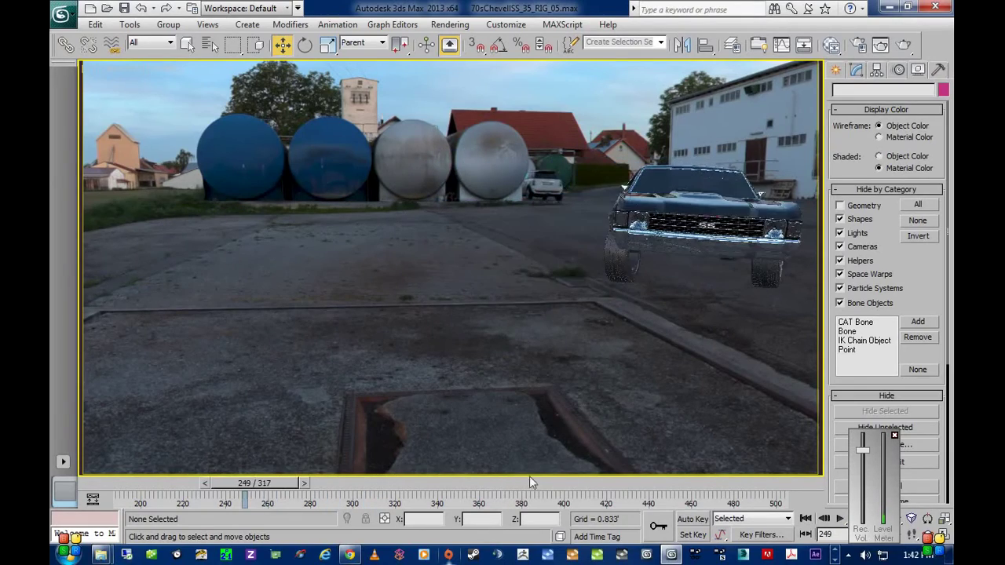
key("period")
key("period")
key("period")
key("period")
key("period")
key("period")
key("period")
key("period")
key("period")
key("period")
key("period")
key("period")
key("period")
key("period")
key("period")
key("period")
key("period")
key("period")
key("period")
key("period")
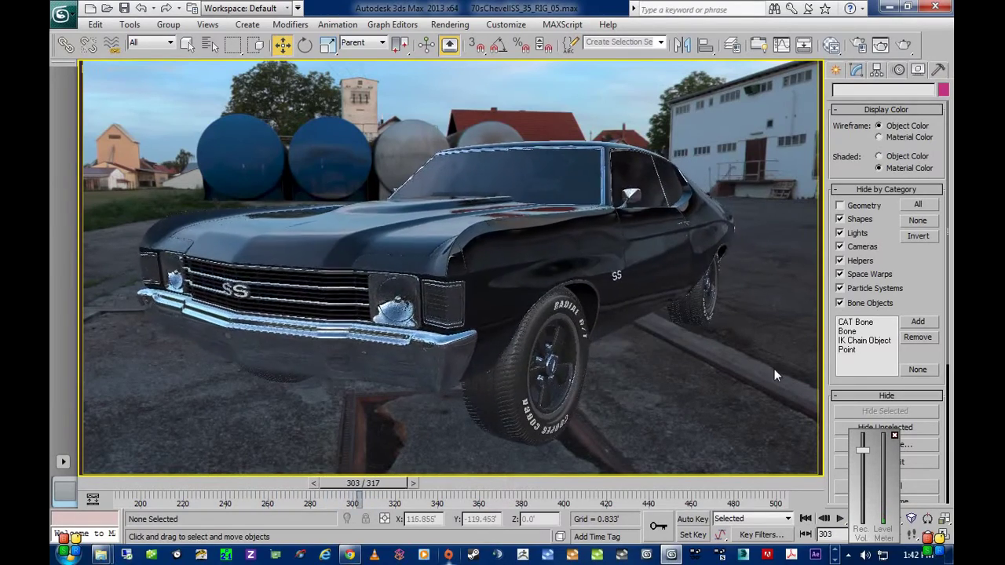
Replay the car animation several times from its early frames in the camera view to examine the car's motion
left_click_drag(394, 483, 133, 483)
key("slash")
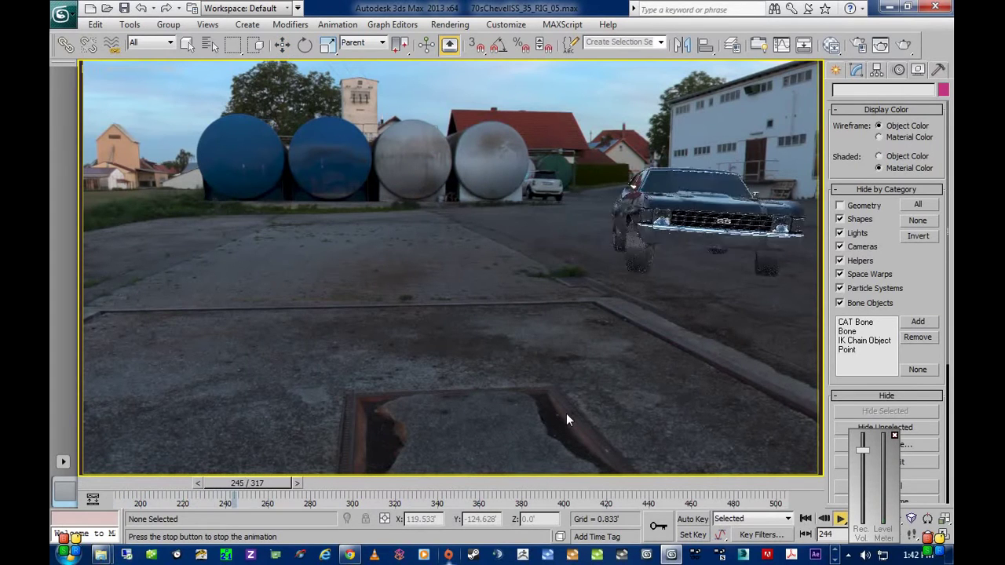
key("slash")
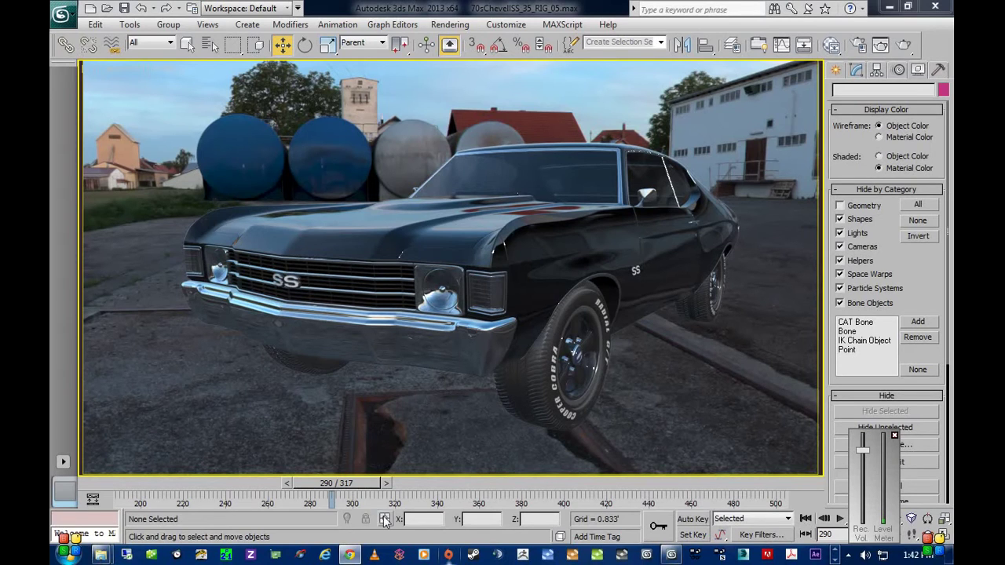
left_click_drag(331, 491, 96, 496)
key("slash")
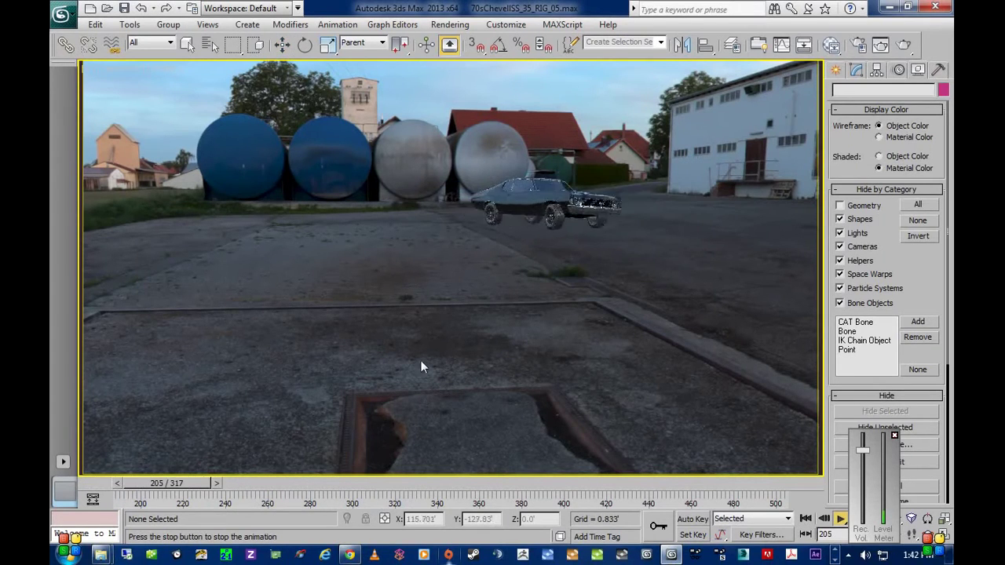
key("slash")
key("w")
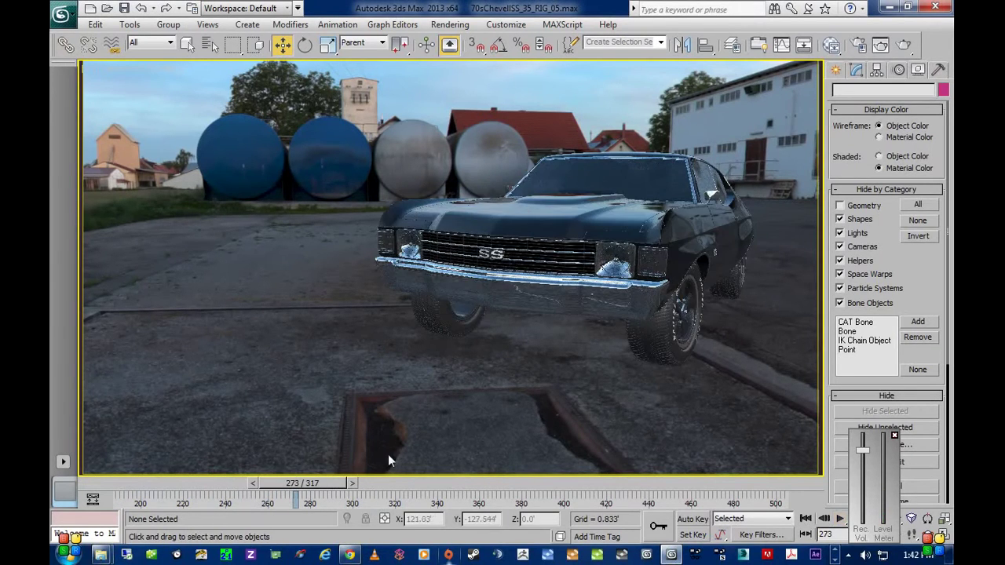
left_click_drag(322, 489, 149, 488)
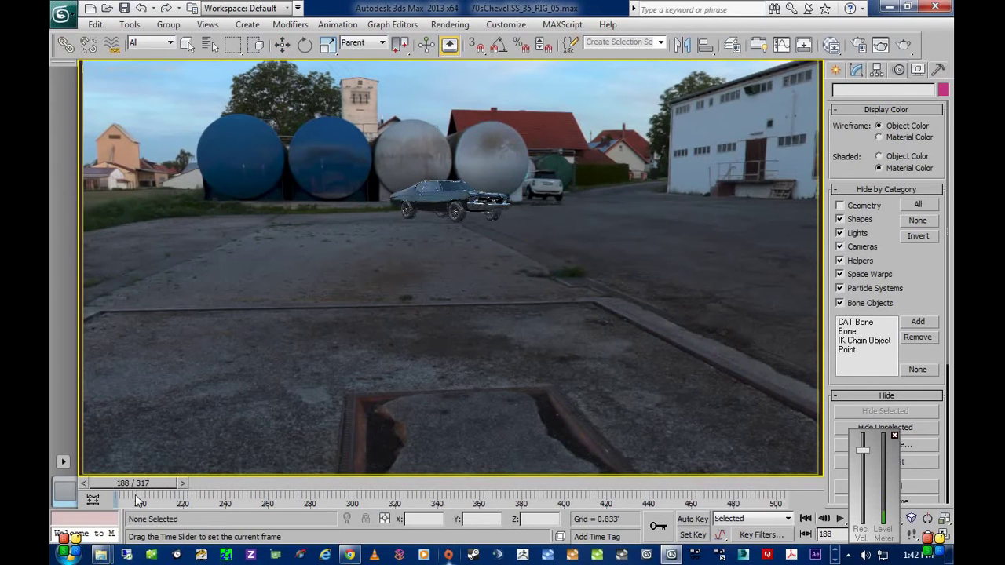
key("slash")
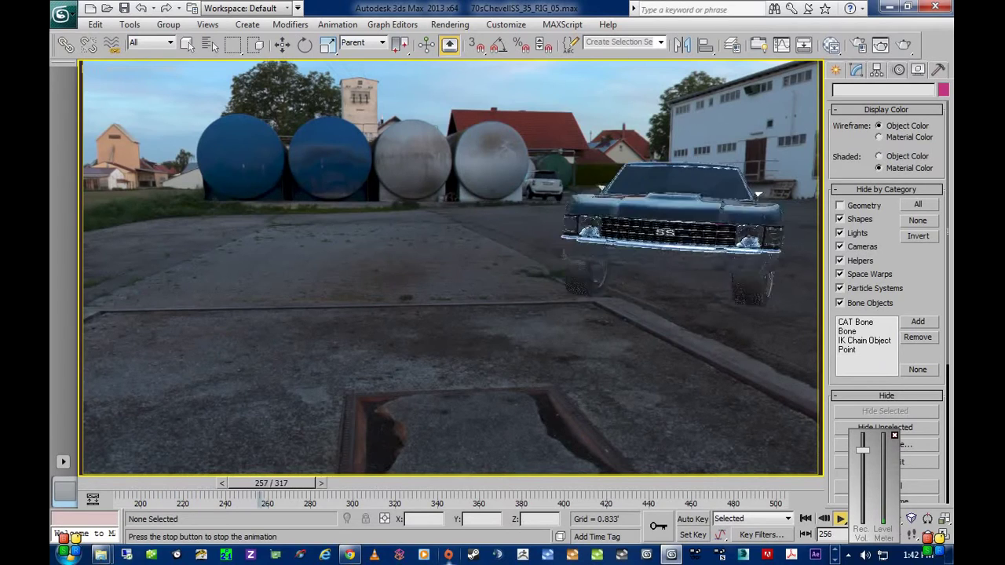
left_click_drag(432, 483, 277, 484)
key("/")
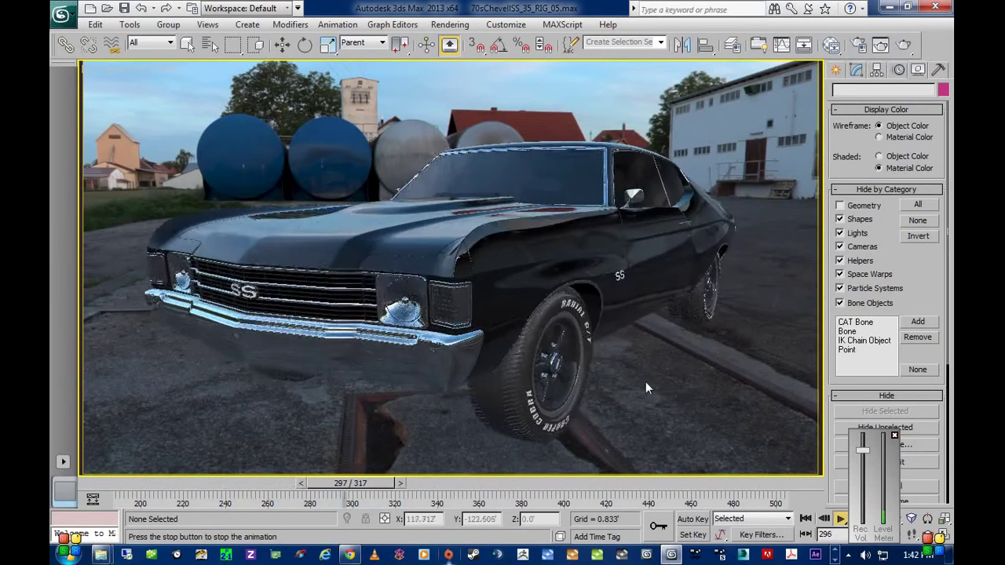
key("/")
key("w")
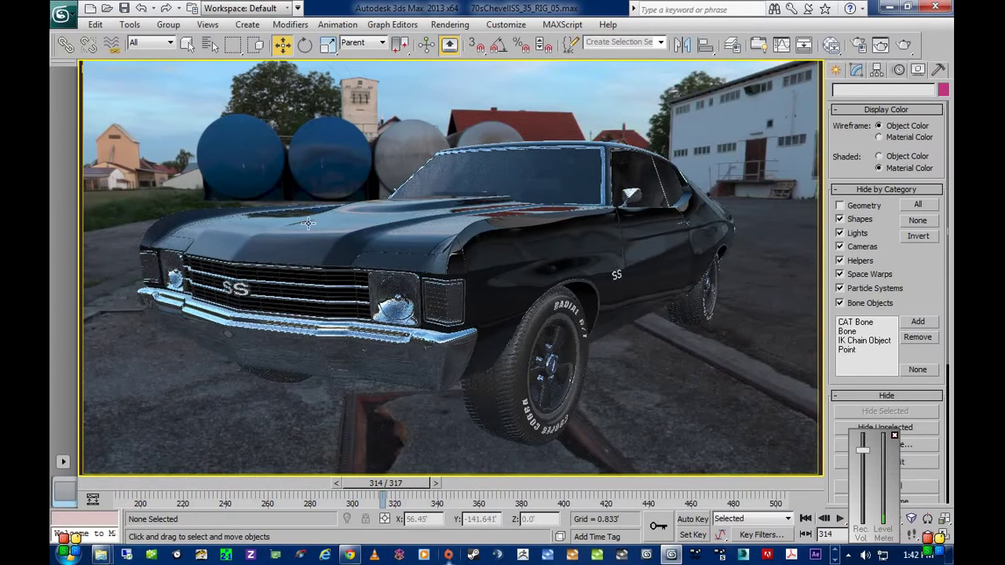
Maximize the perspective view and bring the front of the parked car into frame
key("alt+w")
left_click(250, 378)
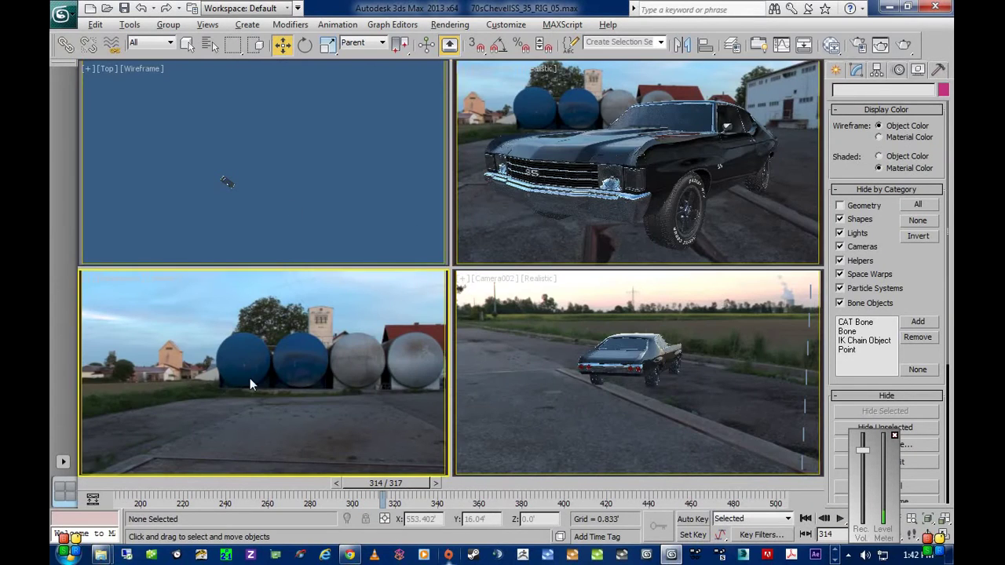
key("alt+w")
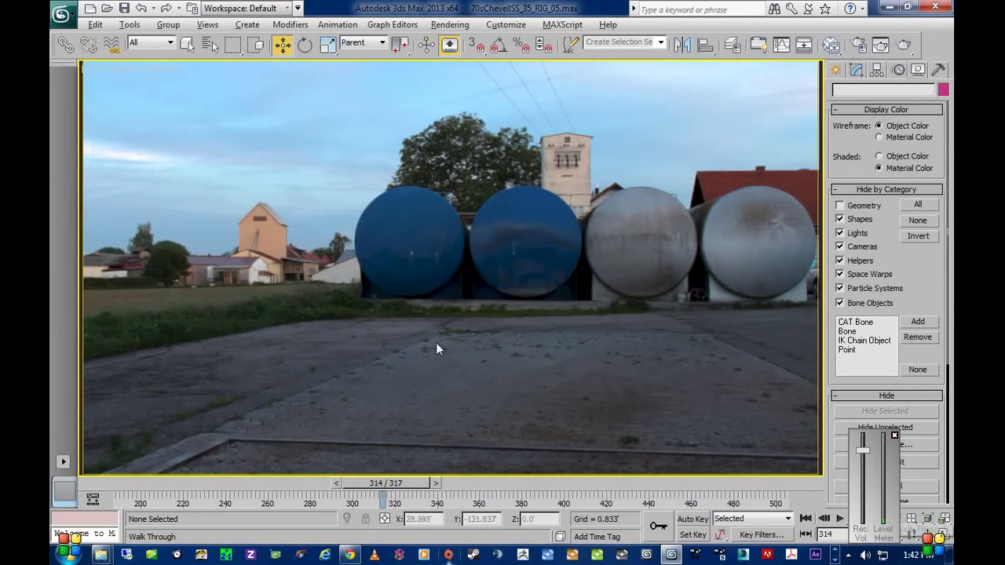
left_click_drag(315, 275, 714, 299)
left_click_drag(416, 302, 289, 359)
key("w")
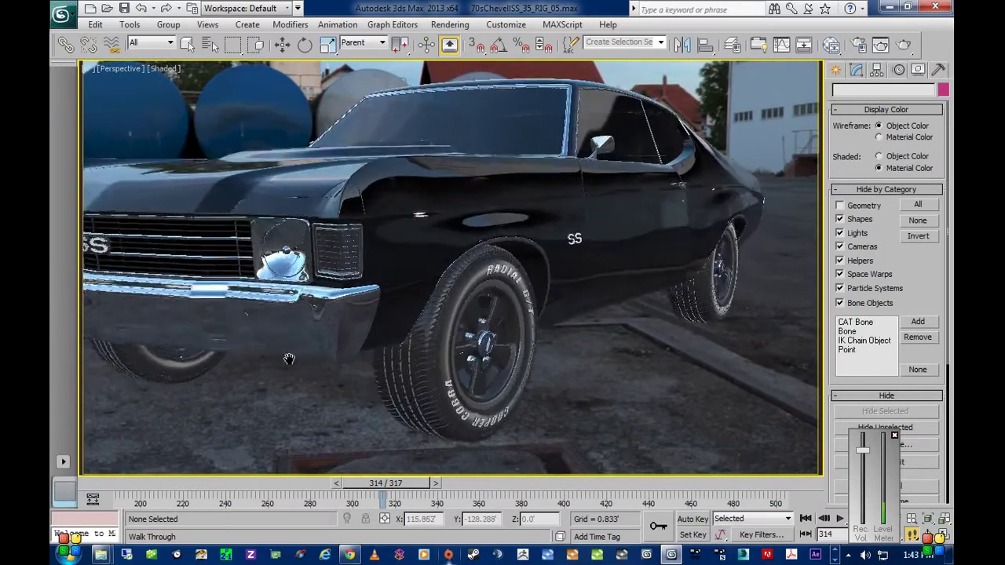
middle_click_drag(289, 359, 341, 341)
scroll(381, 271, "down", 5)
middle_click_drag(385, 272, 383, 307)
right_click(471, 289)
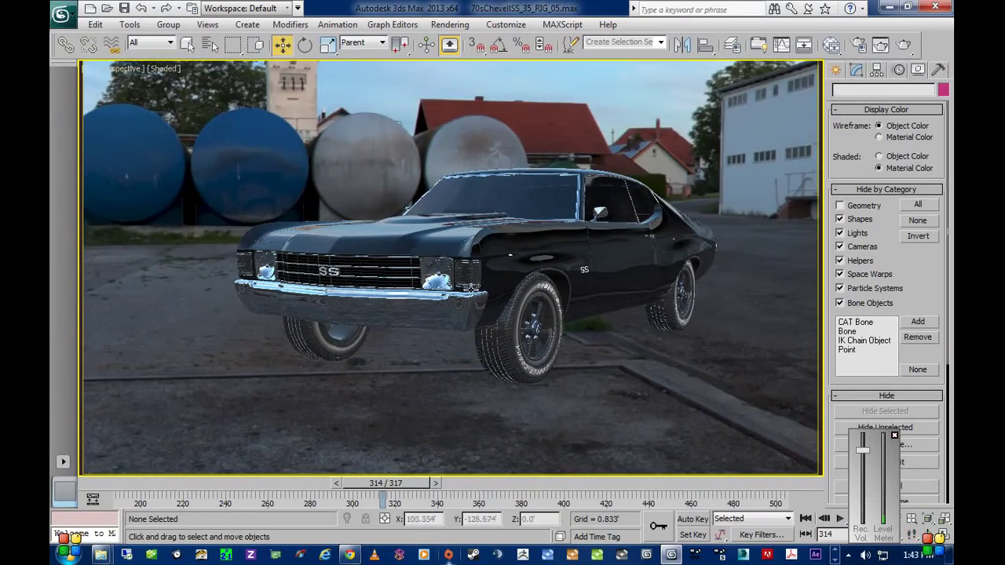
Select the Body.Fender and Body.Hood parts in turn and orbit around the car to inspect its sides, rear and front wheel
left_click(535, 265)
scroll(509, 344, "down", 1)
middle_click_drag(595, 364, 452, 349, "alt")
middle_click_drag(203, 366, 428, 275, "alt")
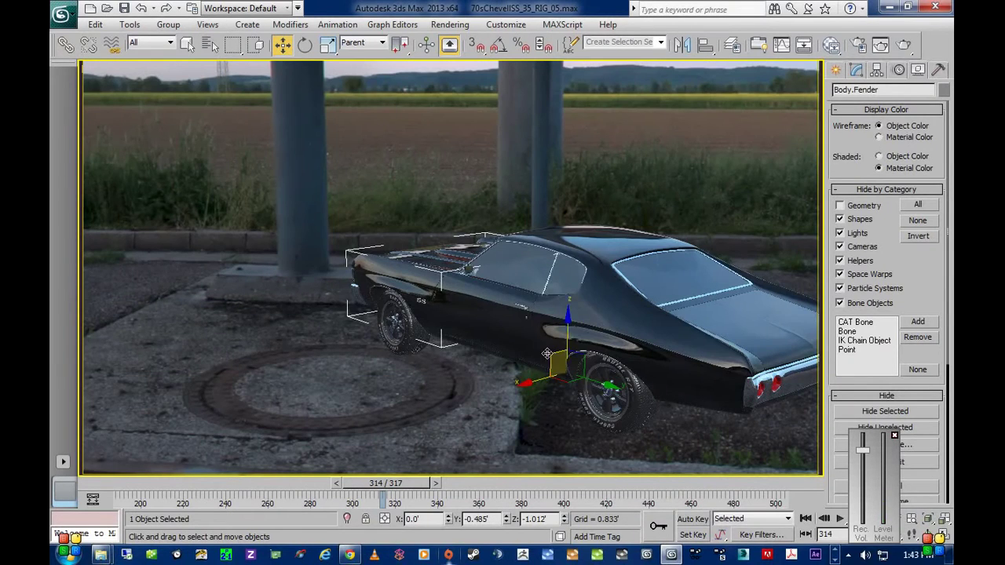
middle_click_drag(551, 339, 436, 291, "alt")
left_click(620, 227)
middle_click_drag(604, 286, 462, 304, "alt")
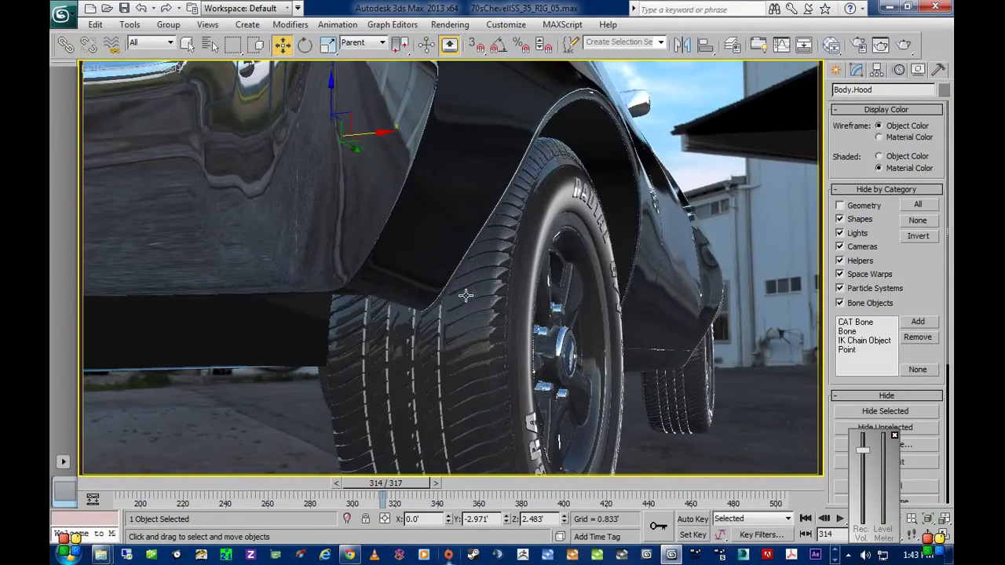
middle_click_drag(686, 229, 668, 228, "alt")
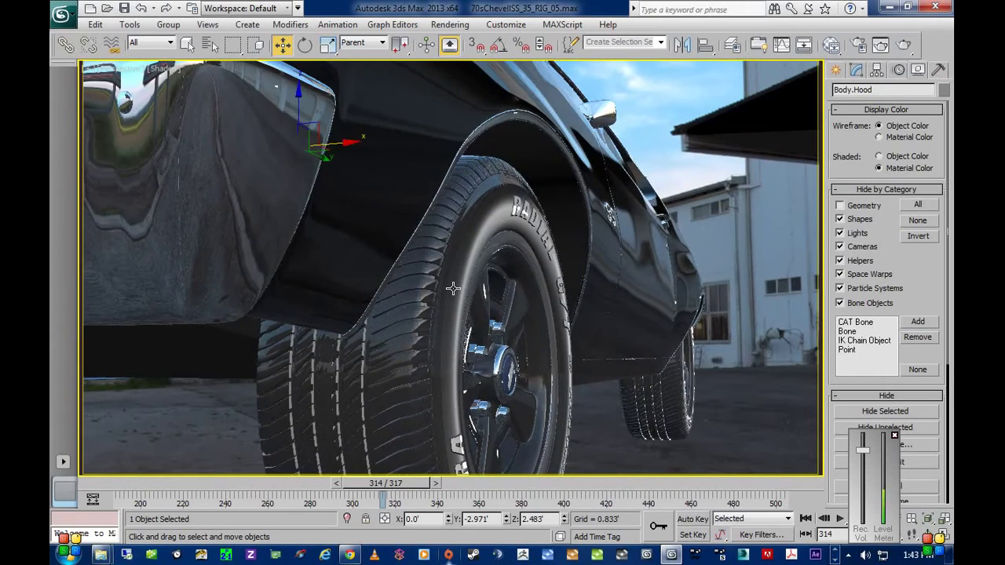
Select Body.Fender001 and frame it to inspect the car's bodywork and front wheel up close
left_click(453, 289)
key("z")
middle_click_drag(472, 291, 520, 268, "alt")
scroll(484, 243, "up", 6)
middle_click_drag(232, 292, 339, 292, "alt")
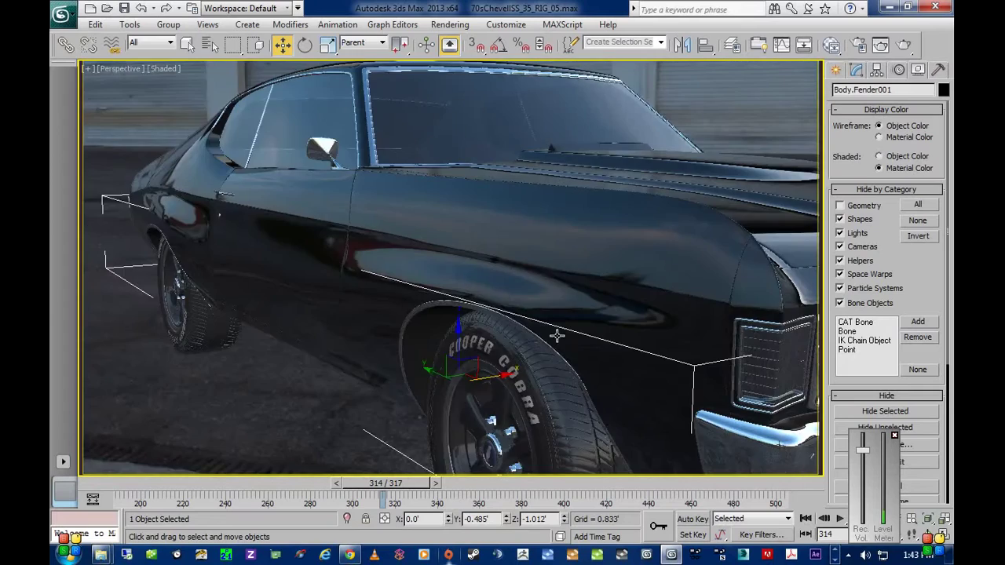
middle_click_drag(575, 338, 401, 304)
scroll(401, 304, "down", 4)
Scrub the animation back to frame 188 and play it in the perspective view to examine the car's movement
left_click_drag(391, 491, 277, 491)
key("w")
middle_click_drag(202, 402, 394, 384, "alt")
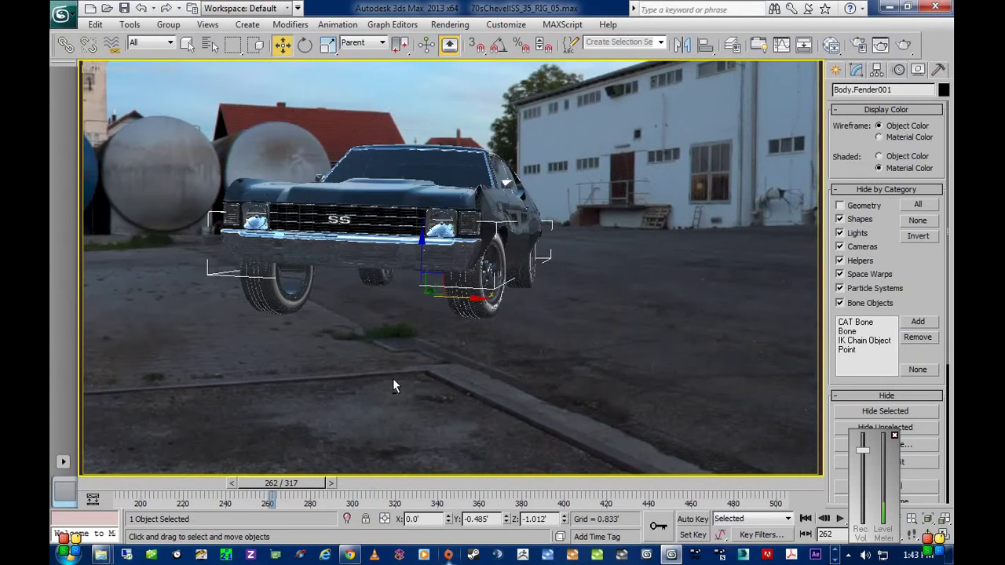
left_click_drag(306, 489, 157, 489)
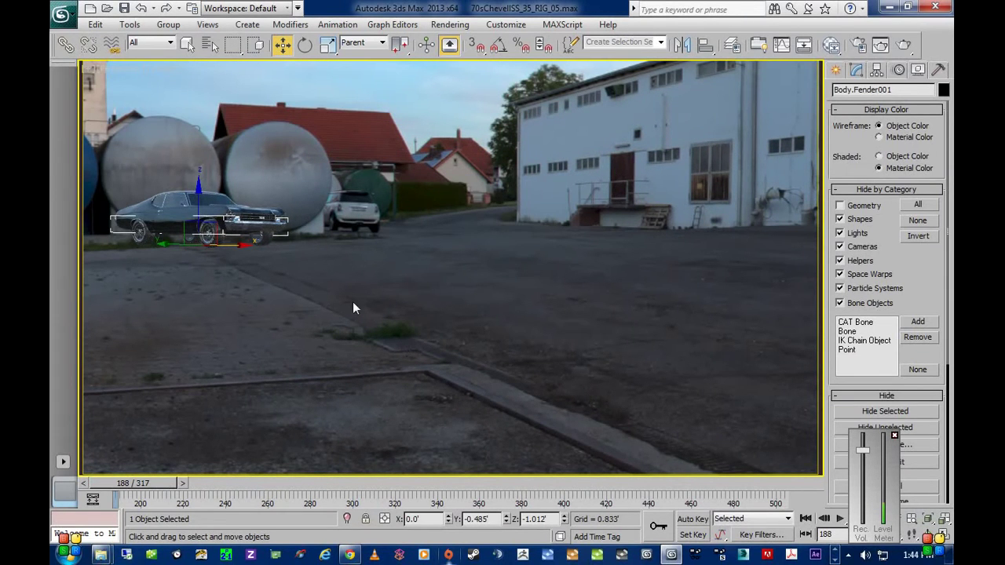
key("slash")
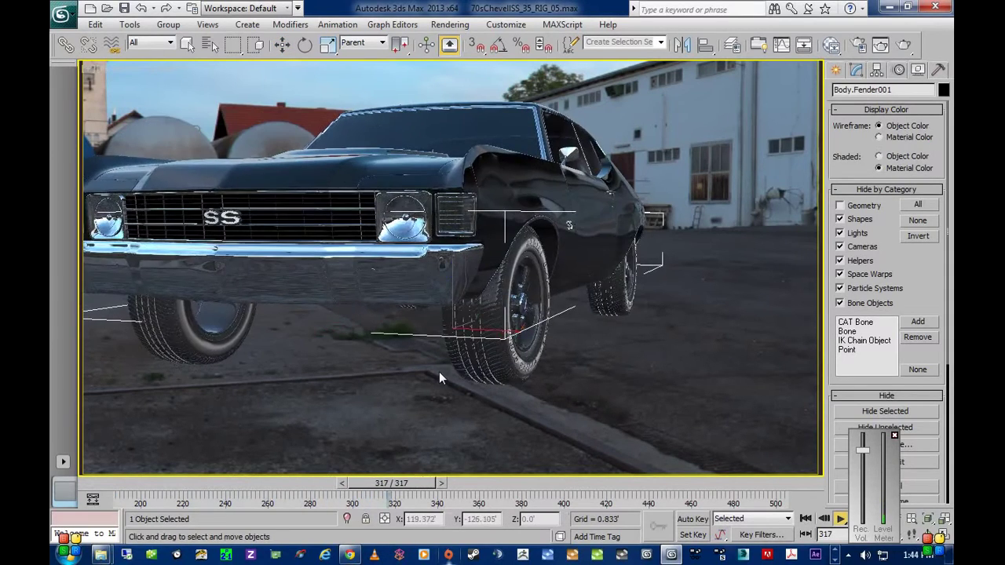
left_click_drag(406, 490, 126, 488)
key("slash")
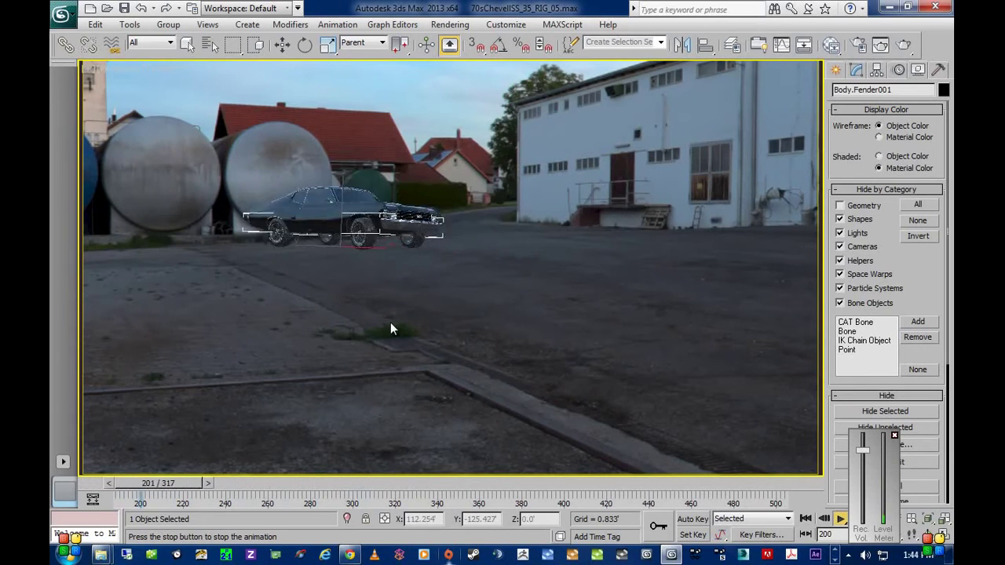
key("w")
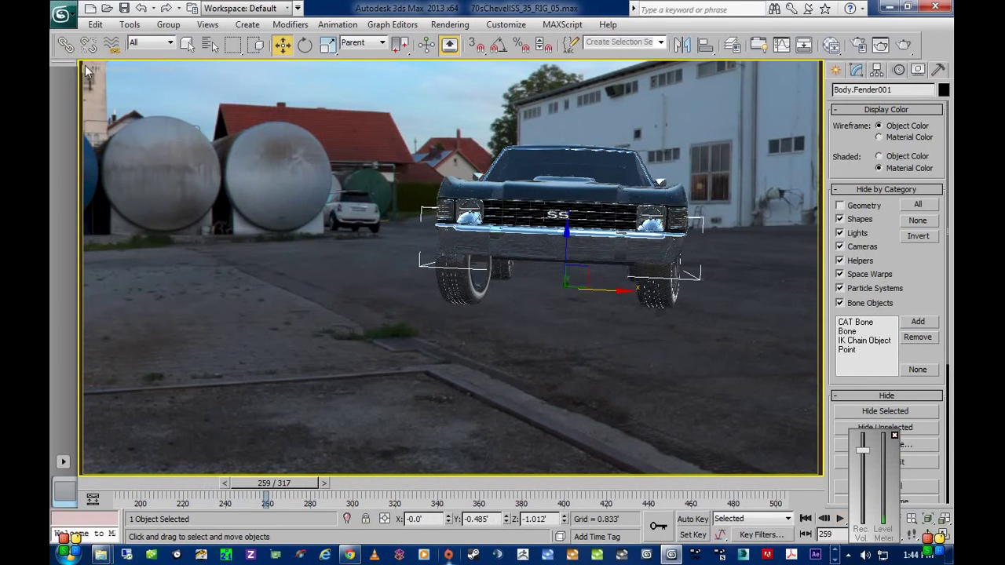
Show the viewport statistics in the perspective view
left_click(90, 71)
mouse_move(166, 205)
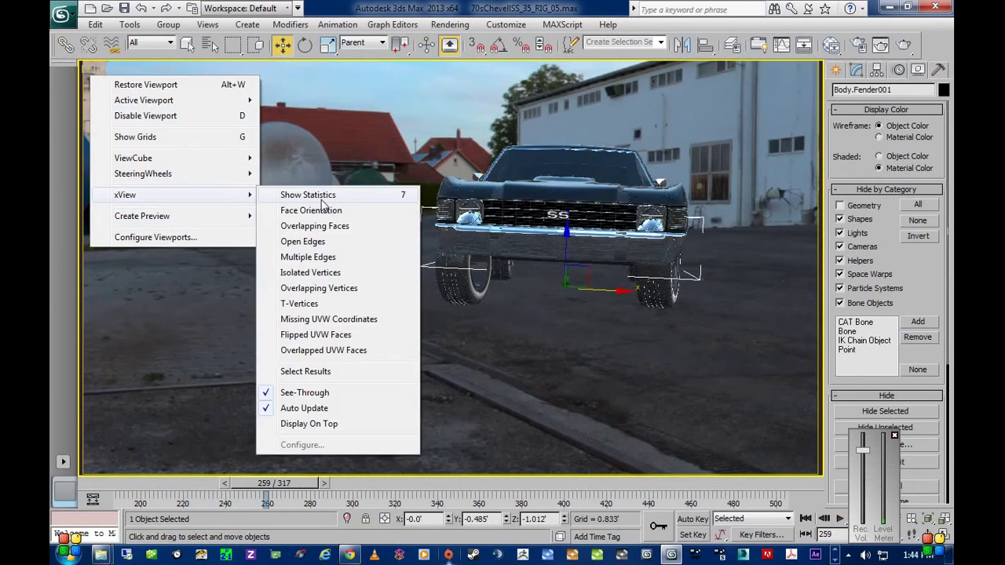
left_click(306, 195)
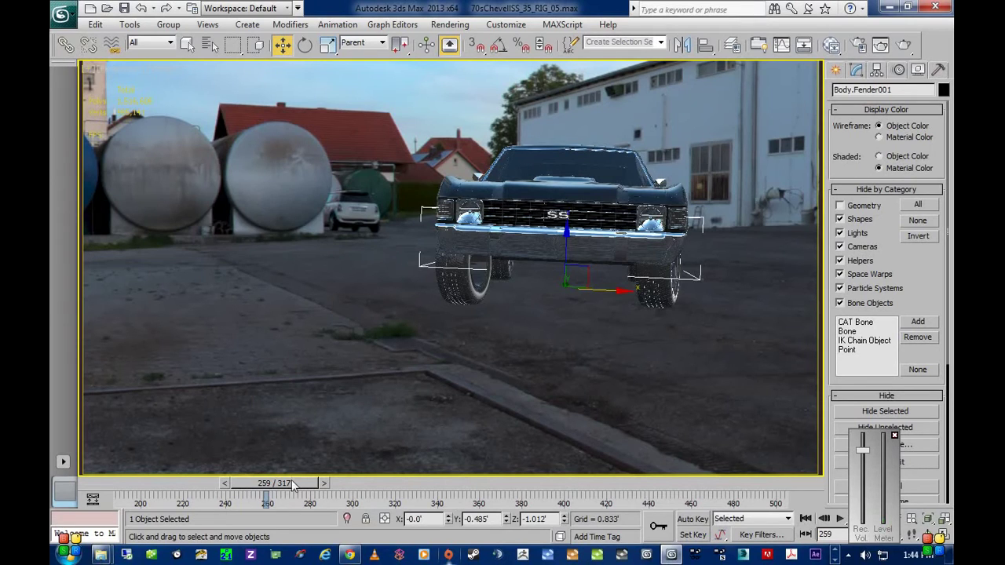
Replay the animation from frame 188 with the statistics displayed to examine the playback frame rate
left_click_drag(292, 480, 138, 482)
key("/")
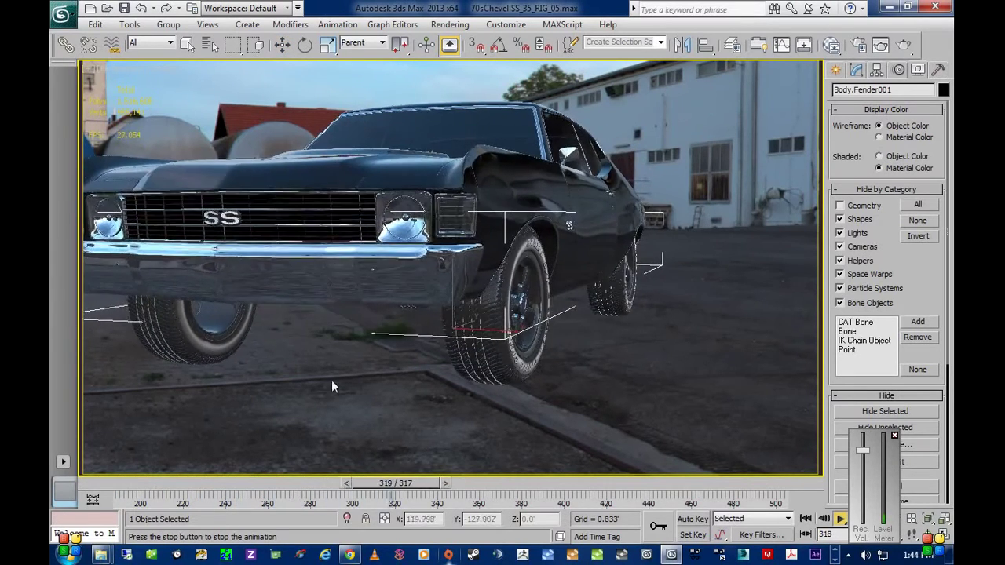
left_click_drag(397, 483, 94, 477)
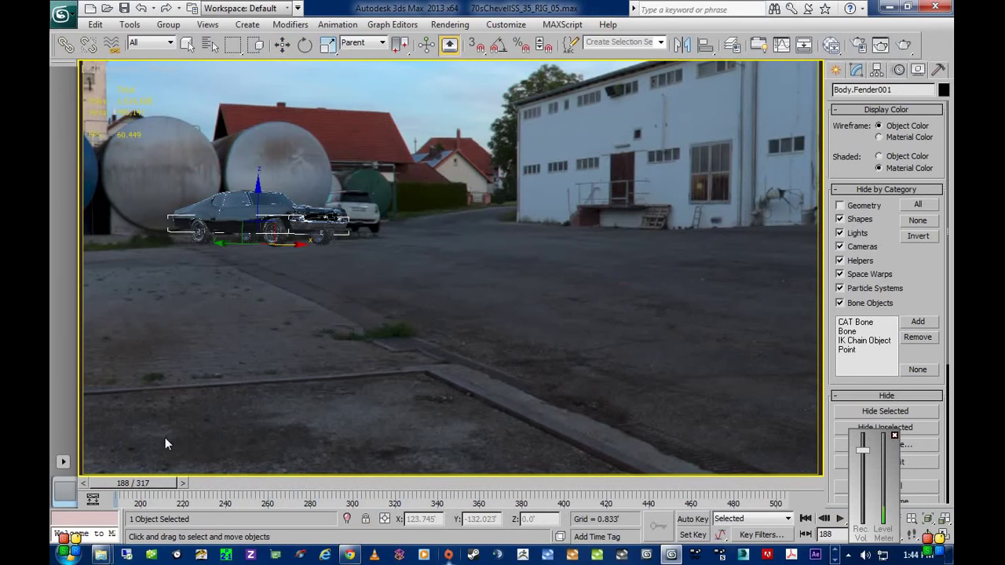
left_click_drag(303, 250, 384, 268)
key("slash")
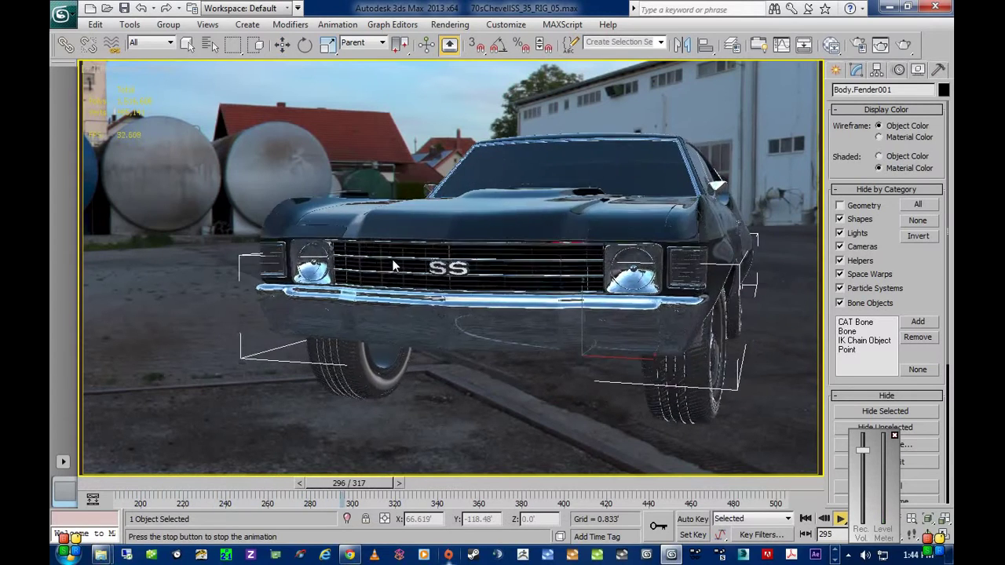
key("slash")
Switch the maximized view back to the original camera view and go to frame 303
key("alt+w")
right_click(606, 217)
key("alt+w")
left_click_drag(389, 483, 363, 502)
key("w")
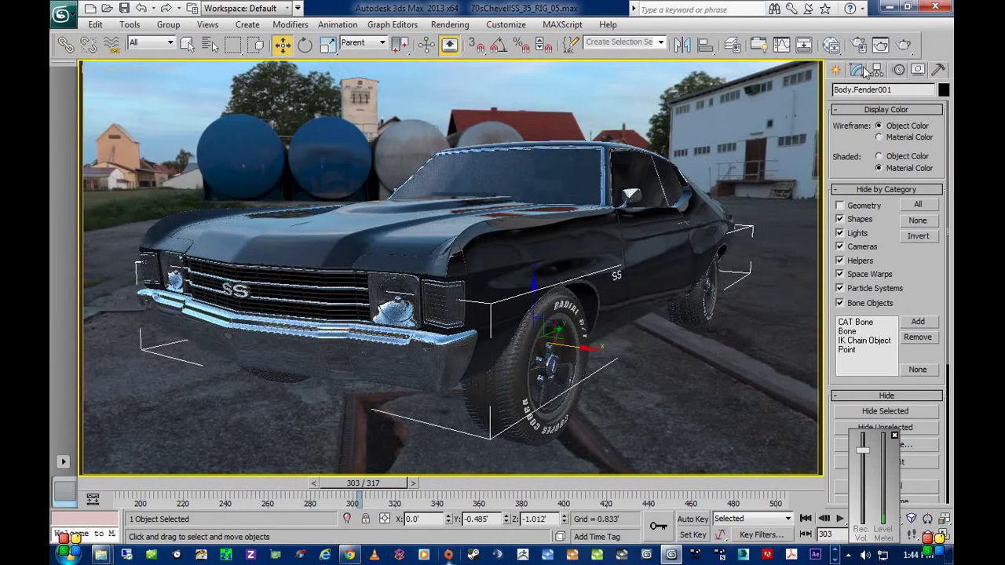
Hide the Geometry category in the scene's display settings
left_click(861, 71)
left_click(918, 70)
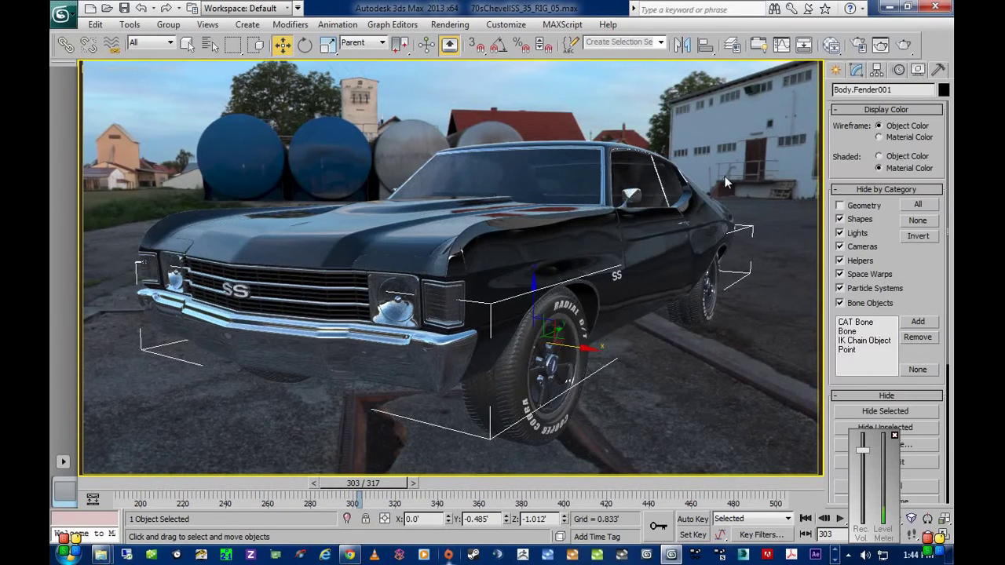
left_click(840, 206)
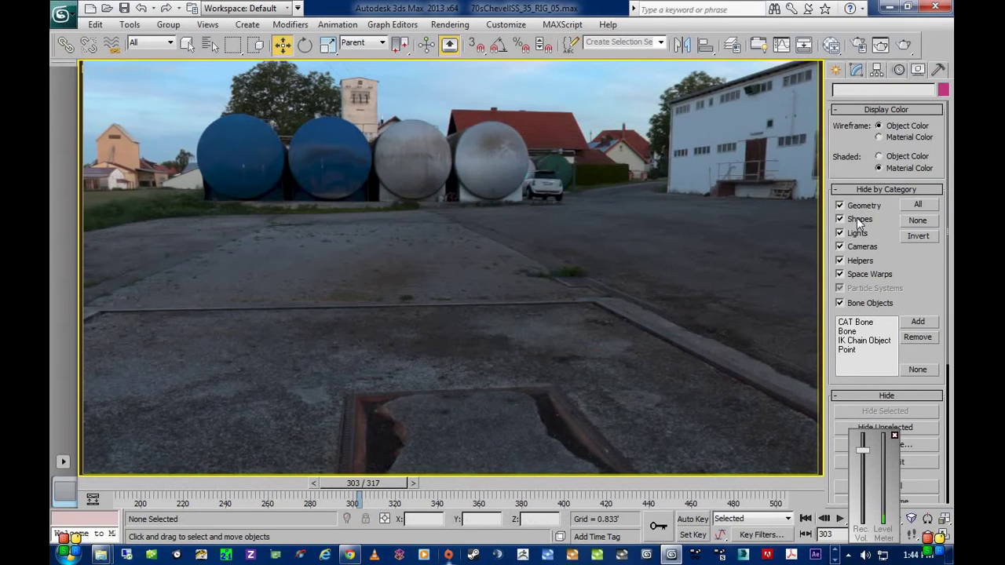
Unhide the Shapes category and select the path line Line002
left_click(840, 219)
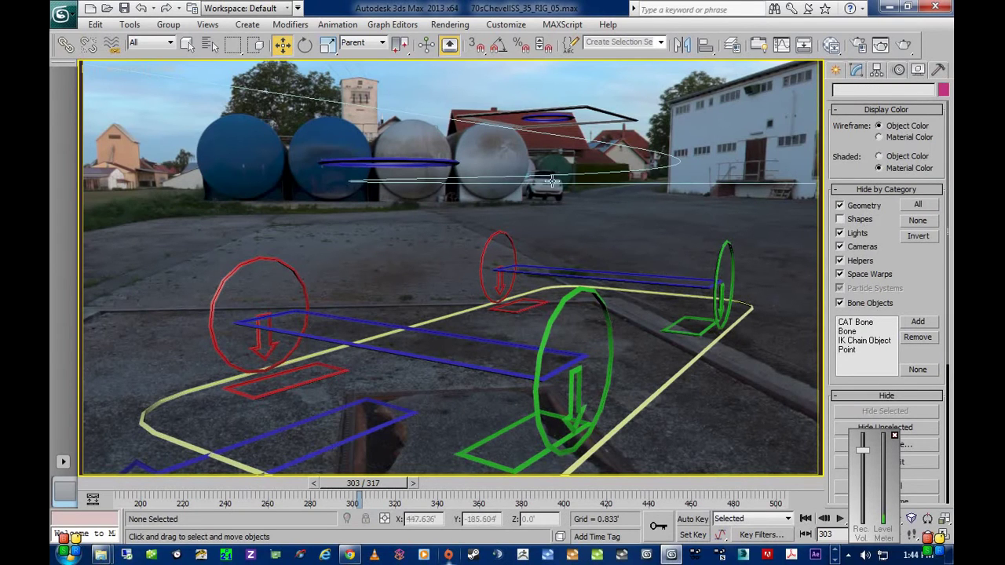
left_click(556, 140)
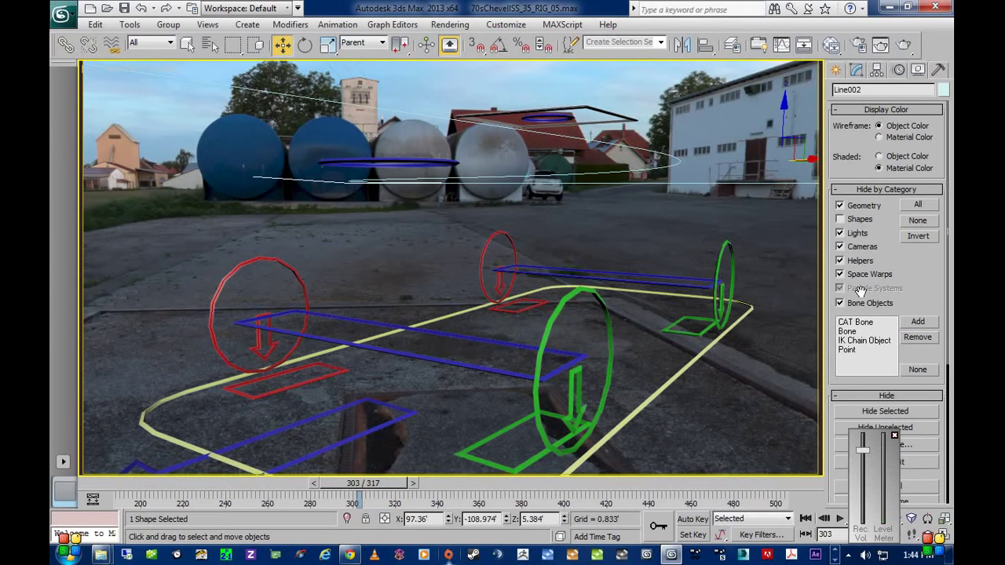
Show the Helpers category on its own to examine the point helpers, and return to showing only the shapes
left_click(840, 261)
left_click(855, 221)
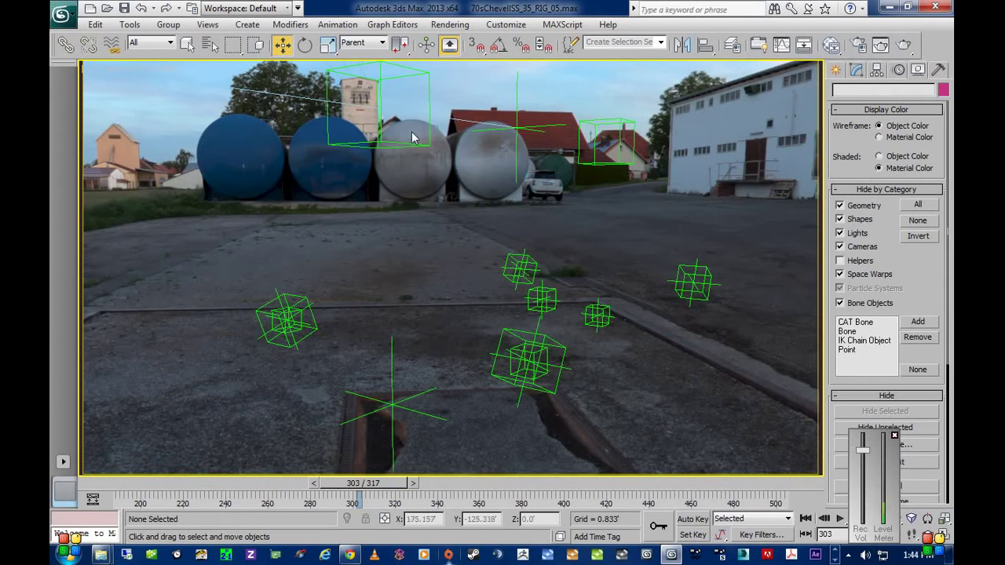
left_click(858, 260)
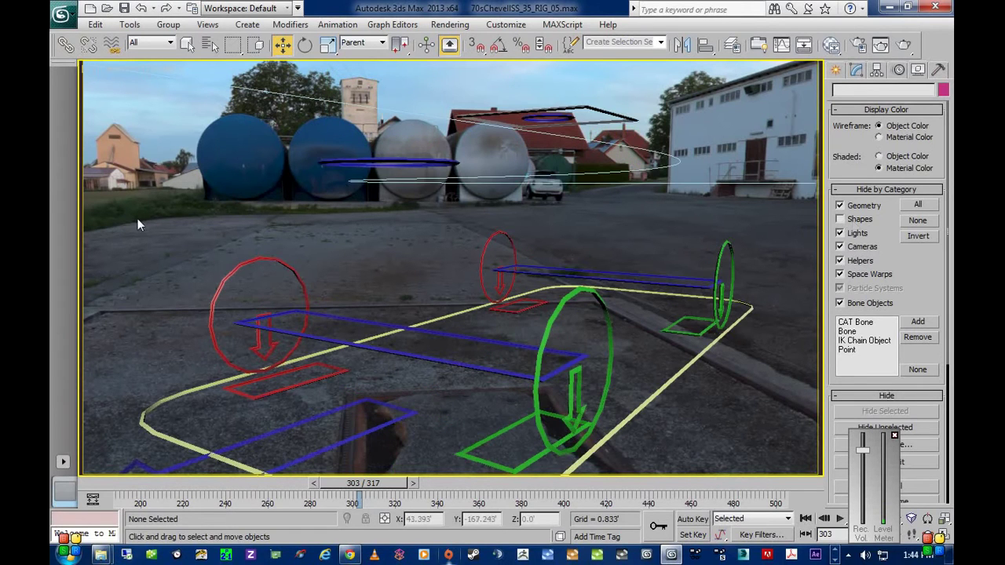
Select the drift control and the steering control arrow in turn, and try a slight rotation of the steering control
left_click(390, 162)
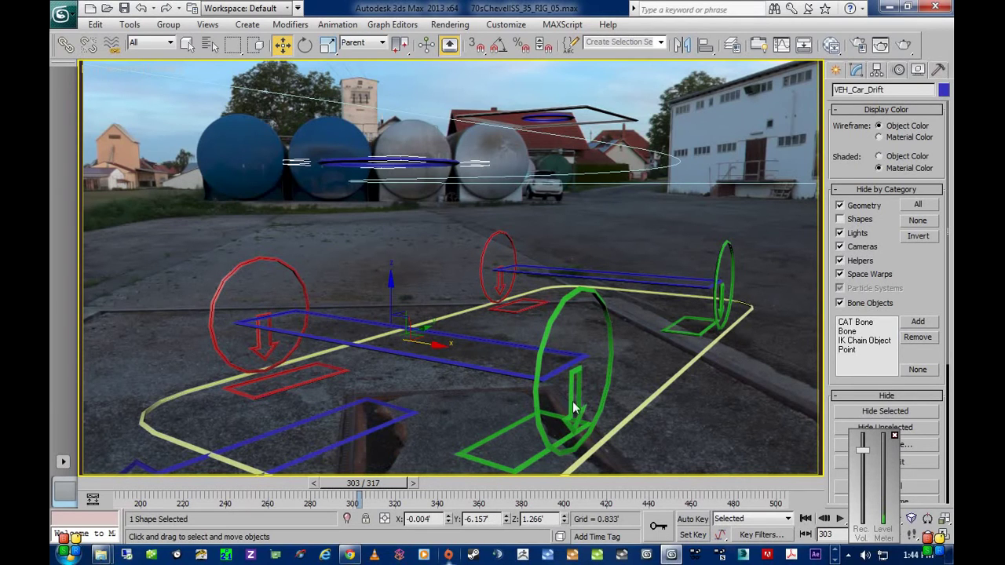
left_click(359, 404)
key("e")
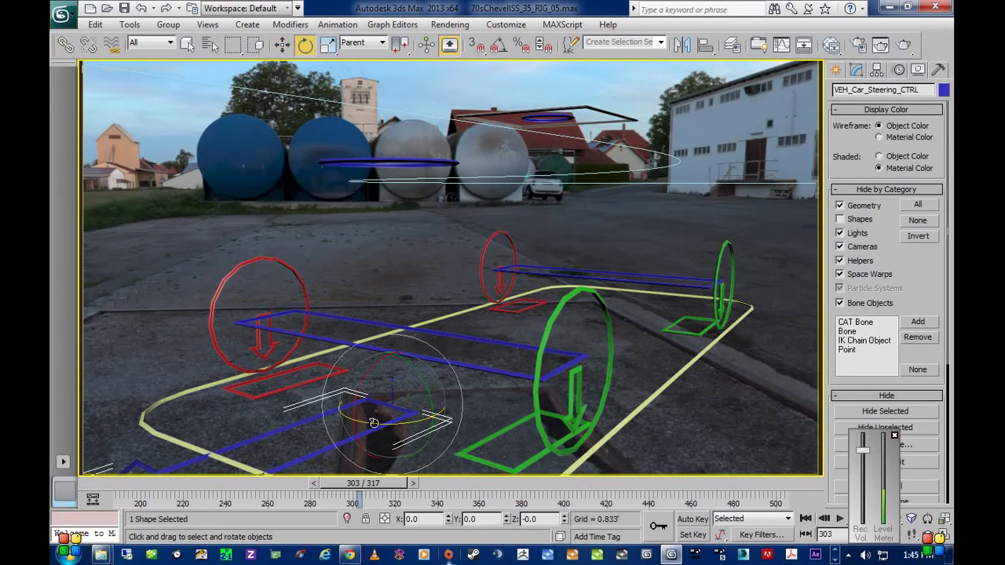
mouse_move(391, 422)
left_mouse_down()
mouse_move(423, 426)
mouse_move(387, 422)
left_mouse_up()
right_click(387, 423)
Unhide the Geometry category and try rotating the steering control with the car body displayed
left_click(841, 205)
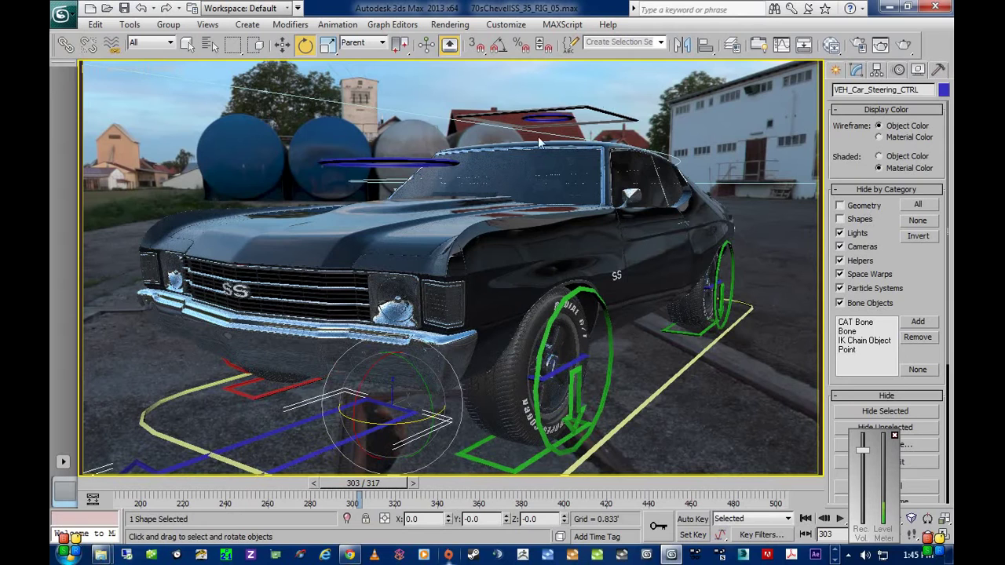
left_click_drag(377, 425, 310, 451)
right_click(309, 451)
Try rotating the front left wheel control beside the tire and undo the rotation
left_click(526, 464)
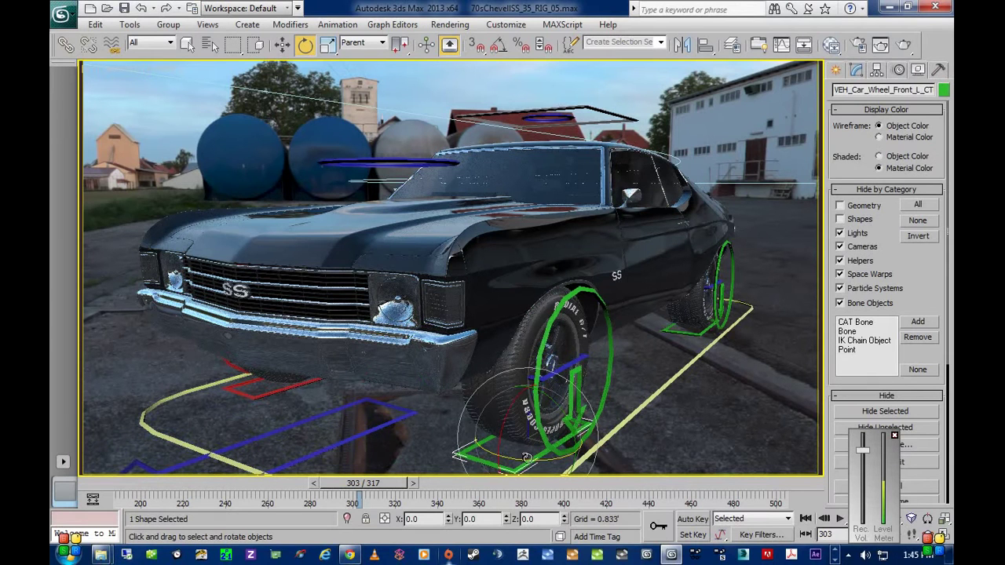
mouse_move(524, 463)
left_mouse_down()
mouse_move(500, 464)
mouse_move(515, 464)
left_mouse_up()
key("ctrl+z")
key("ctrl+z")
Try spinning the front left wheel with its circular wheel rotation control
left_click(548, 332)
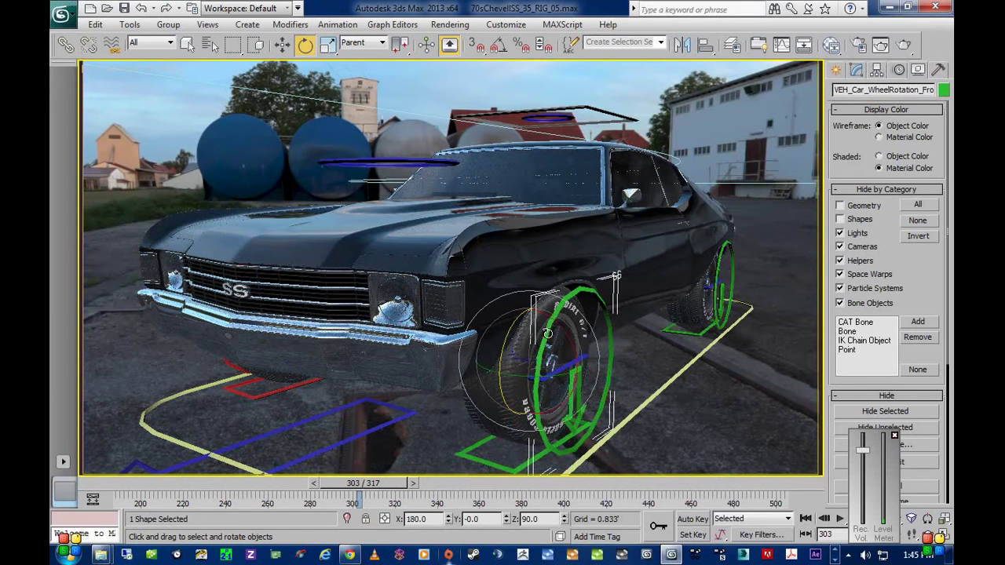
left_click_drag(514, 323, 510, 330)
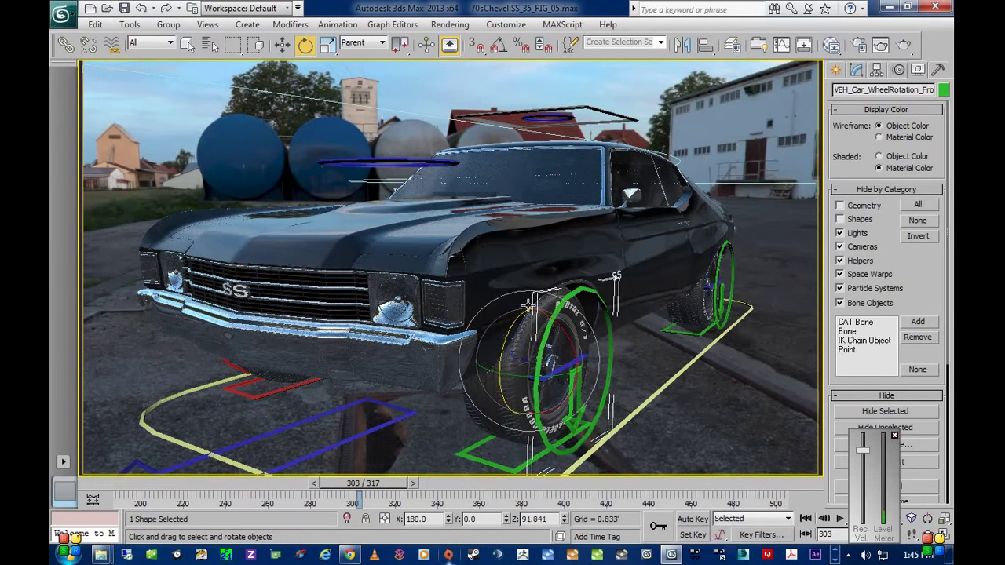
Scrub and play the animation between about frames 262 and 305 to examine how the wheels roll and the controls follow the car
left_click_drag(398, 484, 315, 527)
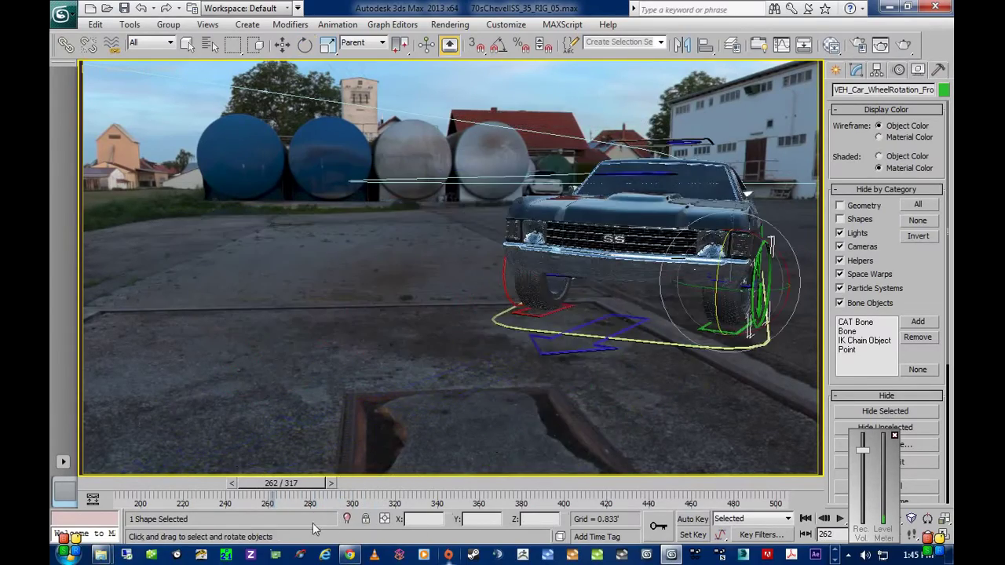
key("slash")
key("slash")
key("e")
left_click_drag(453, 490, 321, 492)
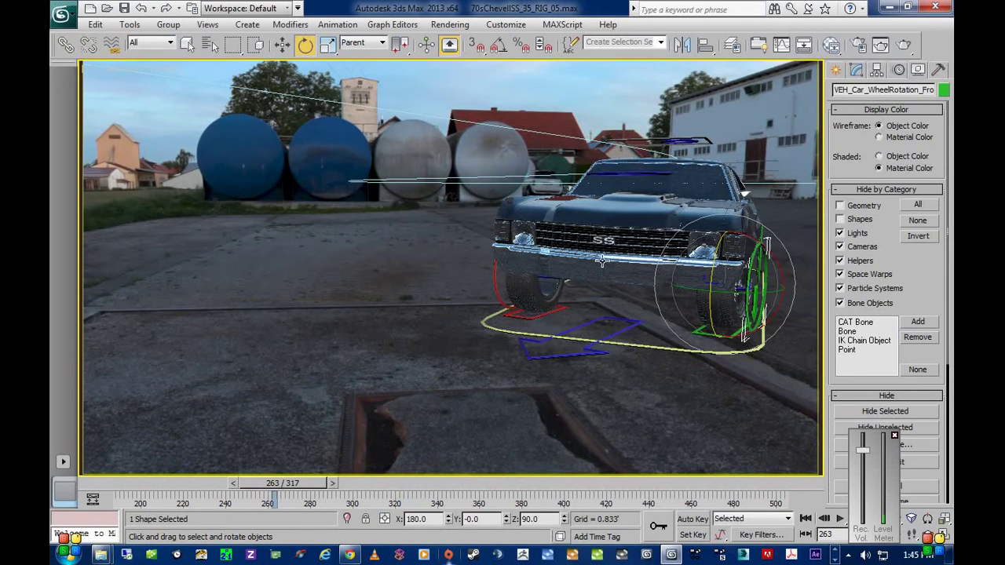
left_click_drag(311, 487, 362, 491)
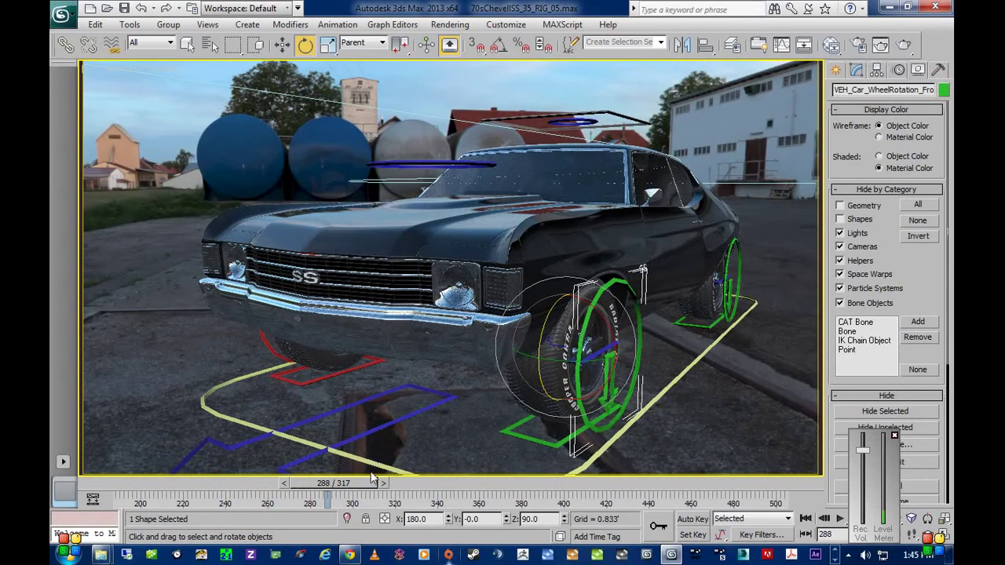
left_click_drag(372, 481, 313, 480)
key("/")
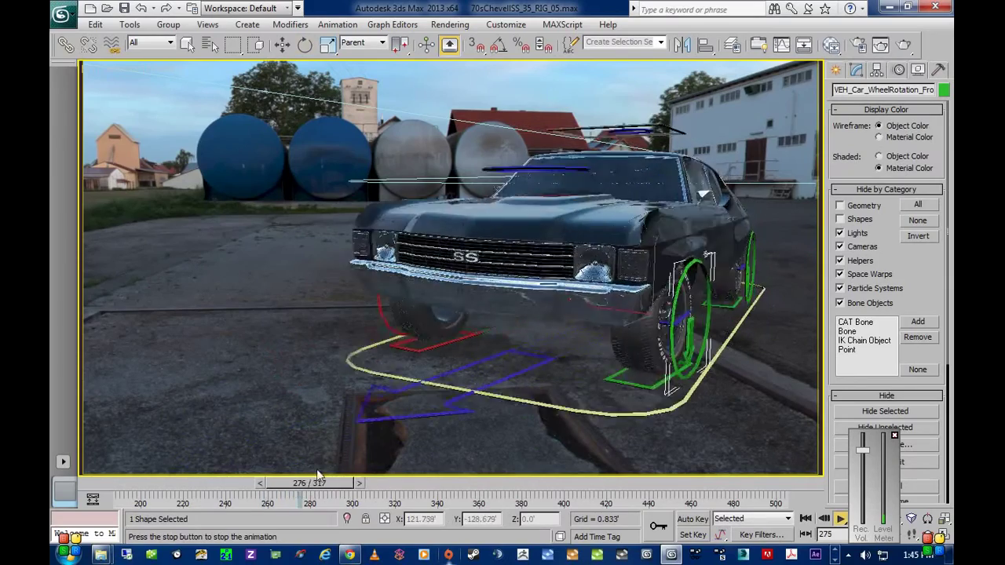
key("/")
left_click_drag(413, 484, 388, 504)
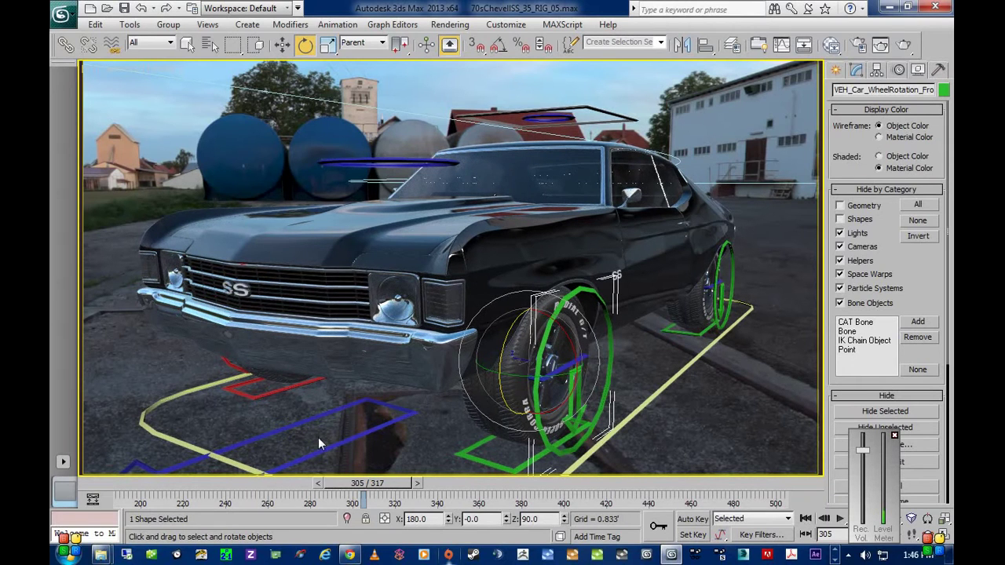
At frame 299, try rotating the drift control about 16 degrees around Z and undo the rotation
left_click_drag(355, 488, 387, 468)
key("e")
left_click(442, 163)
left_click_drag(413, 350, 482, 401)
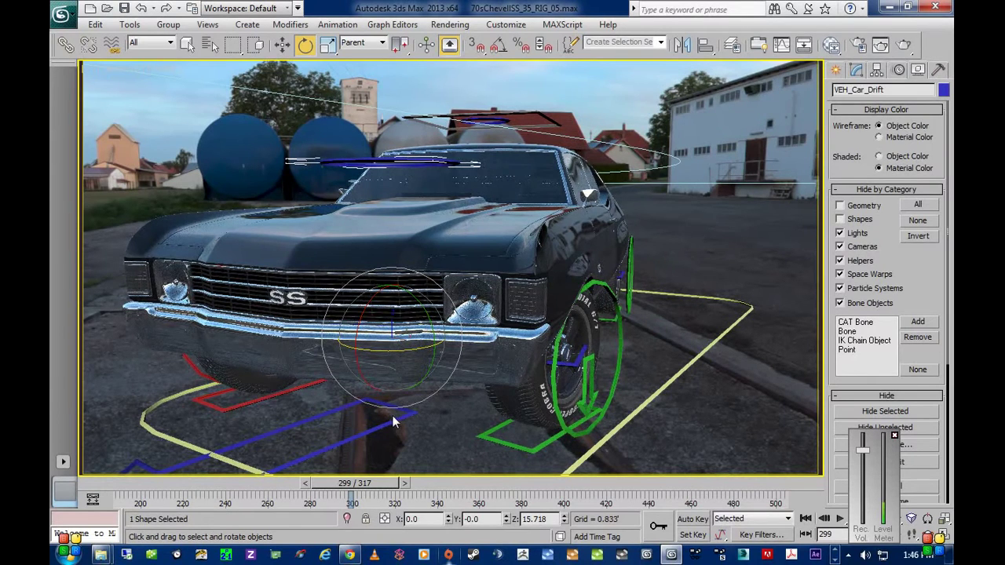
key("ctrl+z")
Select the steering control in front of the car and test a small rotation of it
left_click(394, 420)
mouse_move(377, 422)
left_mouse_down()
mouse_move(357, 429)
mouse_move(402, 421)
mouse_move(329, 431)
mouse_move(407, 420)
mouse_move(389, 422)
left_mouse_up()
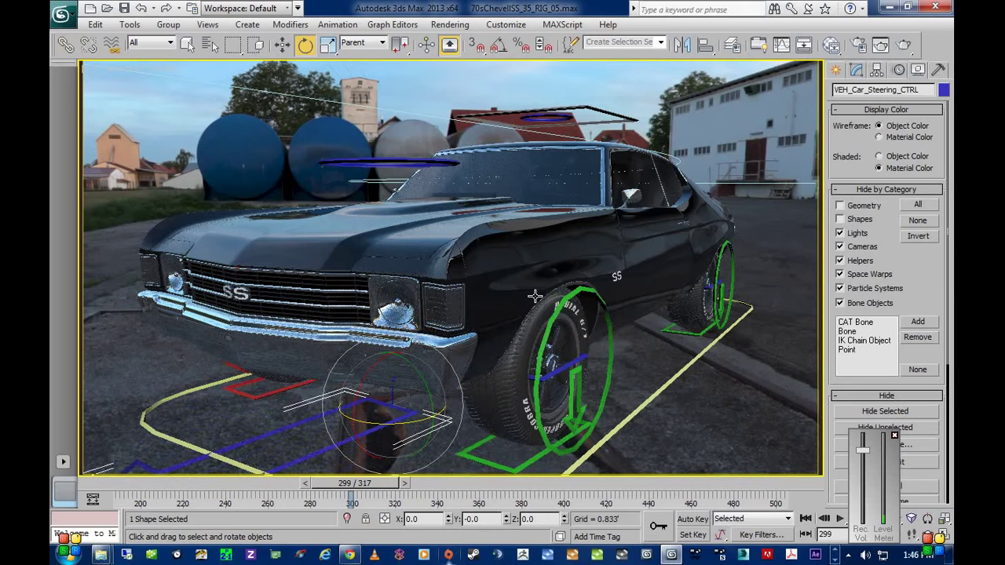
Try leaning the car body at frame 299 by moving the roll control to an X of about 0.42', and scrub to frame 291
left_click(559, 112)
key("w")
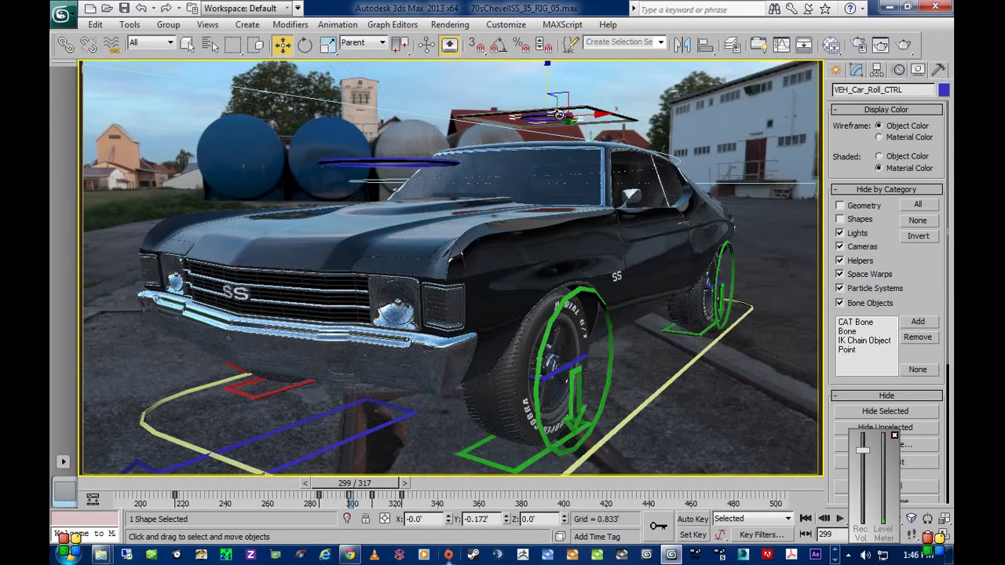
left_click_drag(582, 119, 605, 117)
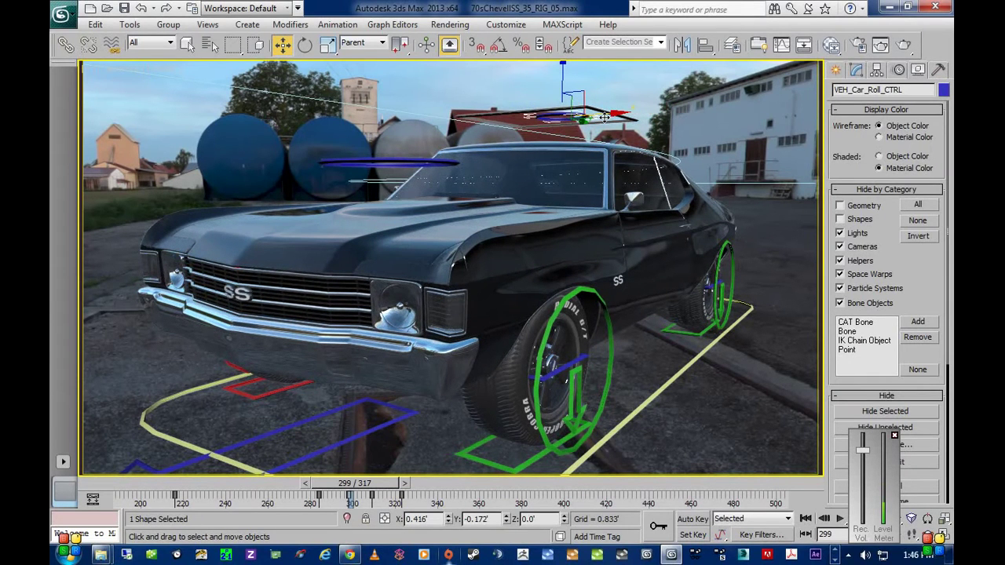
left_click_drag(373, 485, 361, 505)
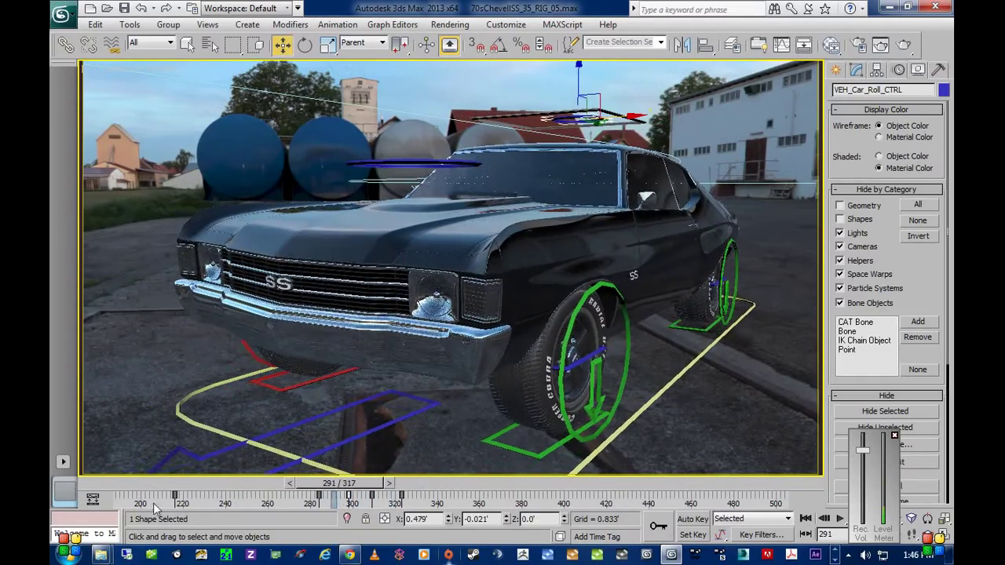
Go to frame 293 and shift the roll control above the roof to an X of about 0.11'
left_click(91, 502)
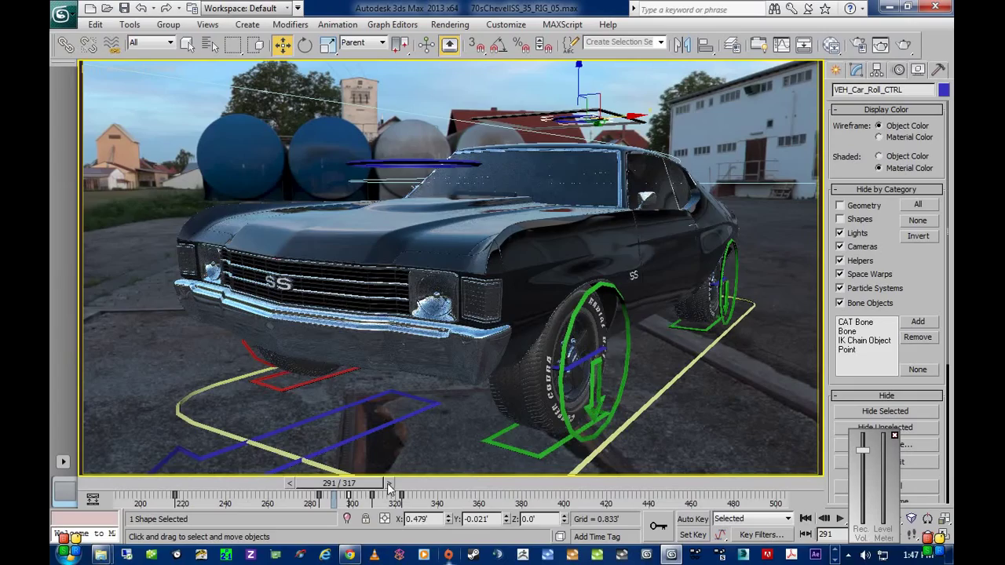
mouse_move(367, 487)
left_mouse_down()
mouse_move(409, 487)
mouse_move(325, 495)
mouse_move(364, 494)
left_mouse_up()
key("w")
left_click_drag(614, 118, 488, 102)
left_click_drag(605, 117, 593, 117)
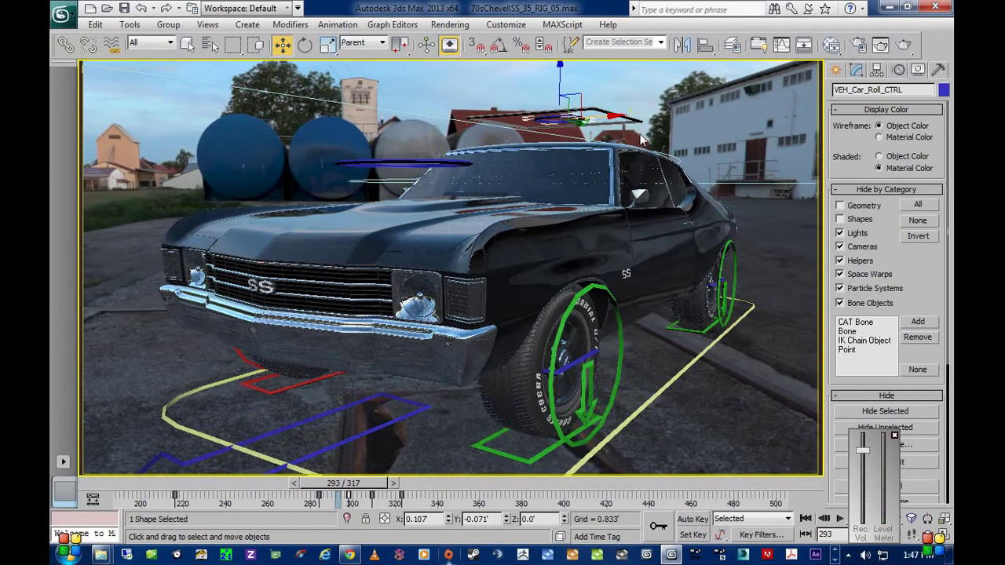
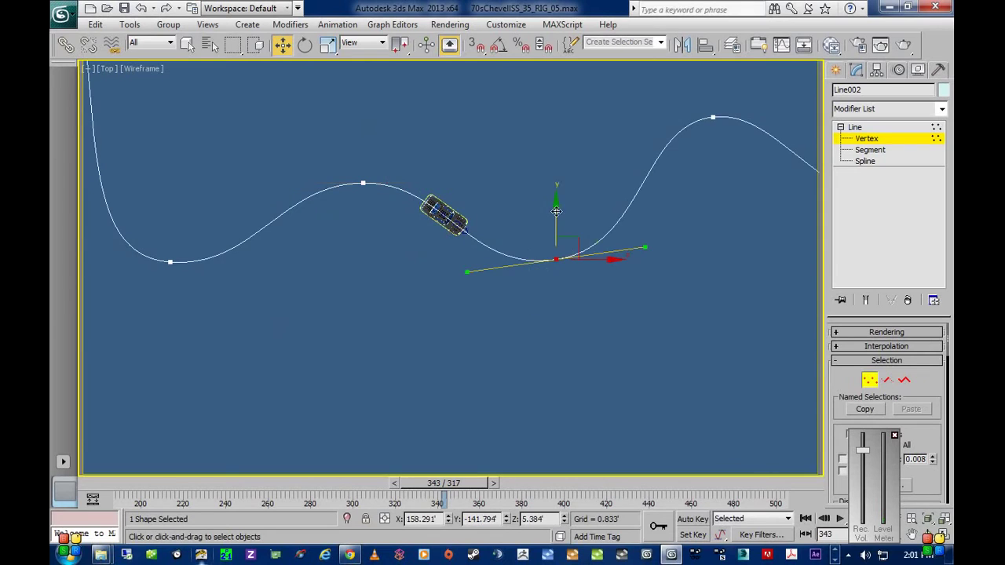
Try moving the selected path vertex ahead of the car along Y in the top view, and leave vertex editing on Line002
left_click_drag(556, 208, 556, 179)
scroll(452, 255, "up", 6)
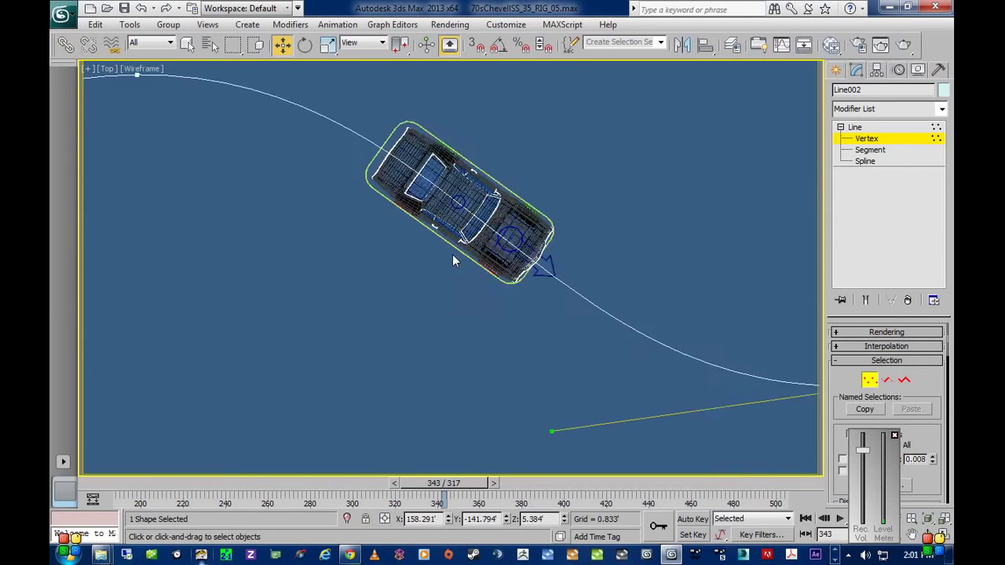
middle_click_drag(460, 273, 450, 291)
left_click(855, 127)
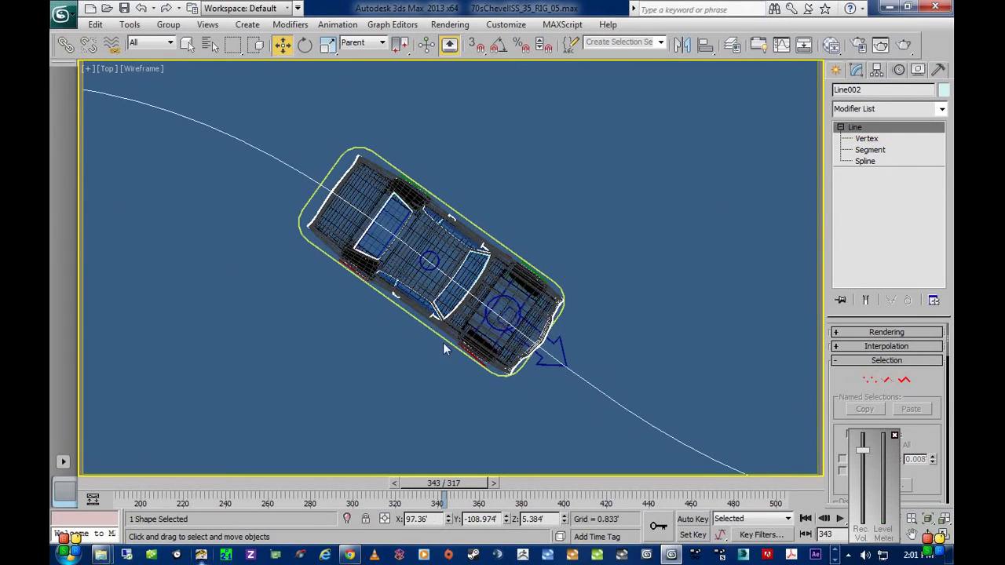
Hide the Geometry category and unhide the Helpers category to expose the rig in the top view
scroll(430, 282, "up", 4)
middle_click_drag(612, 356, 611, 326)
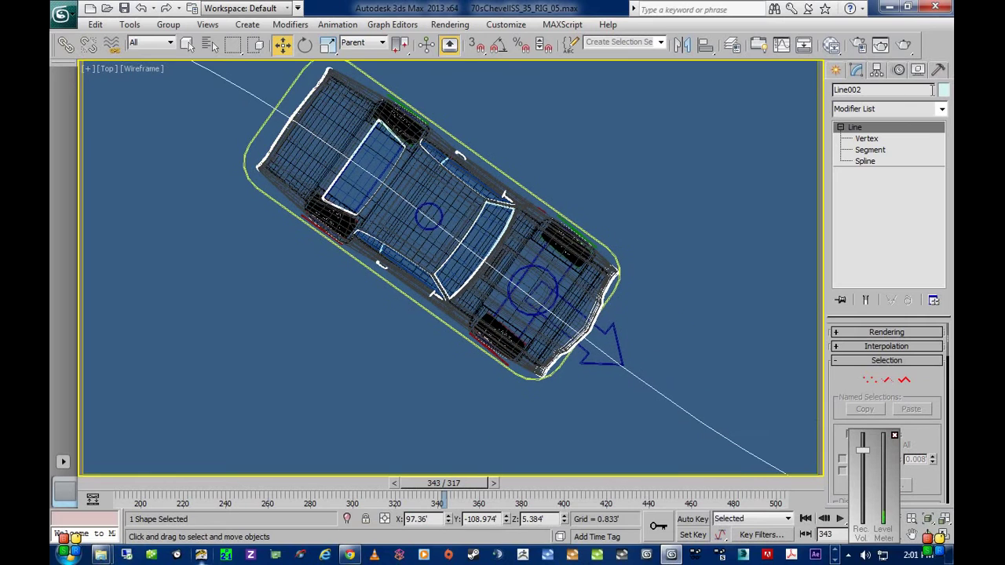
left_click(918, 70)
left_click(857, 208)
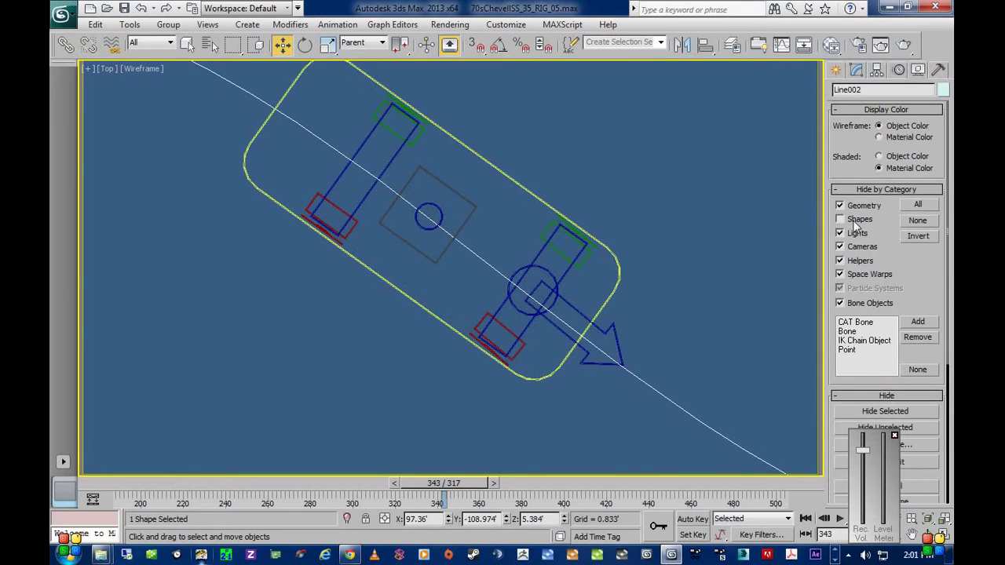
left_click(856, 265)
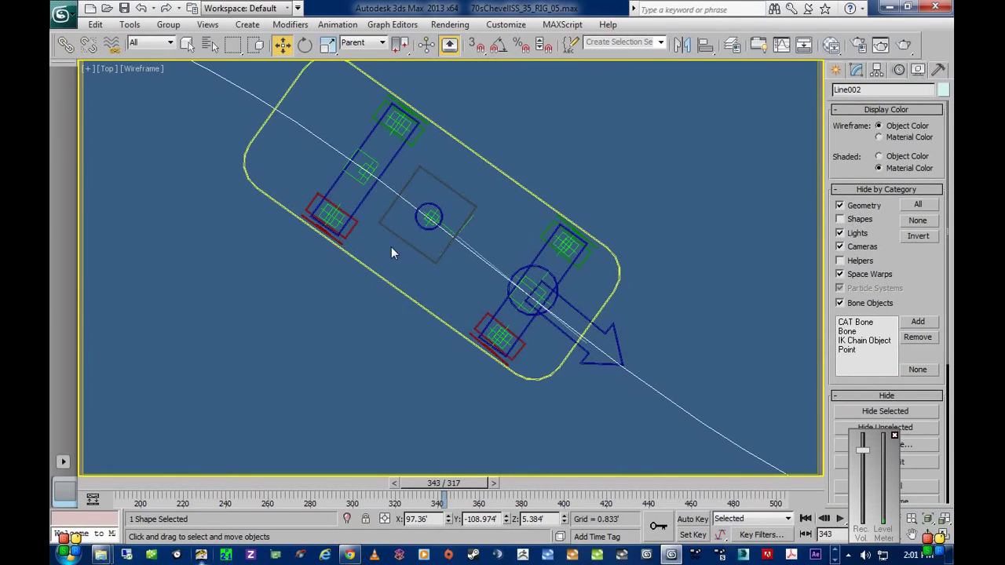
Switch to a perspective view, frame the rig from its side, and select the rear box-shaped point helper on the path
key("p")
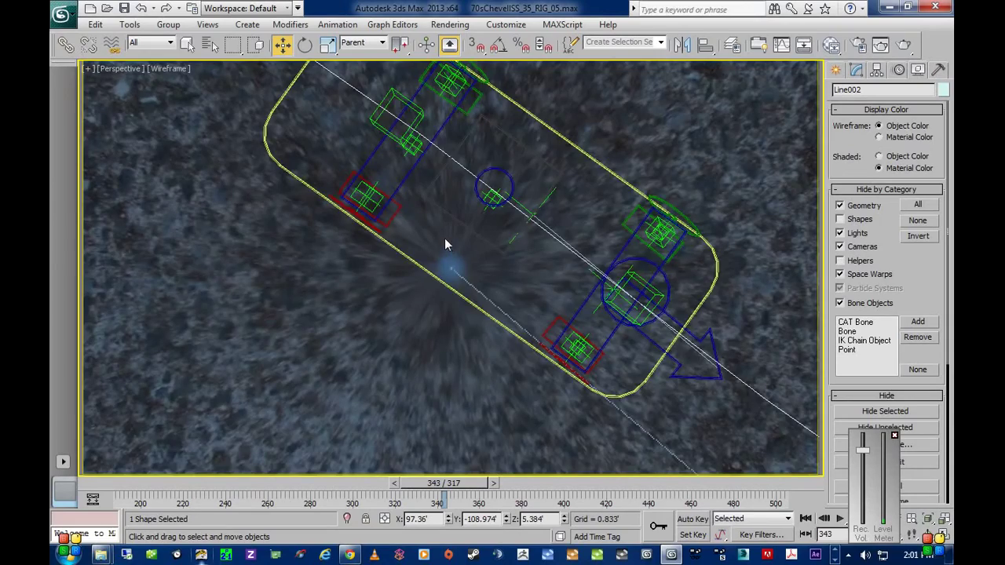
scroll(445, 239, "down", 10)
middle_click_drag(435, 258, 463, 251, "alt")
left_click(423, 298)
scroll(423, 298, "up", 10)
left_click(283, 194)
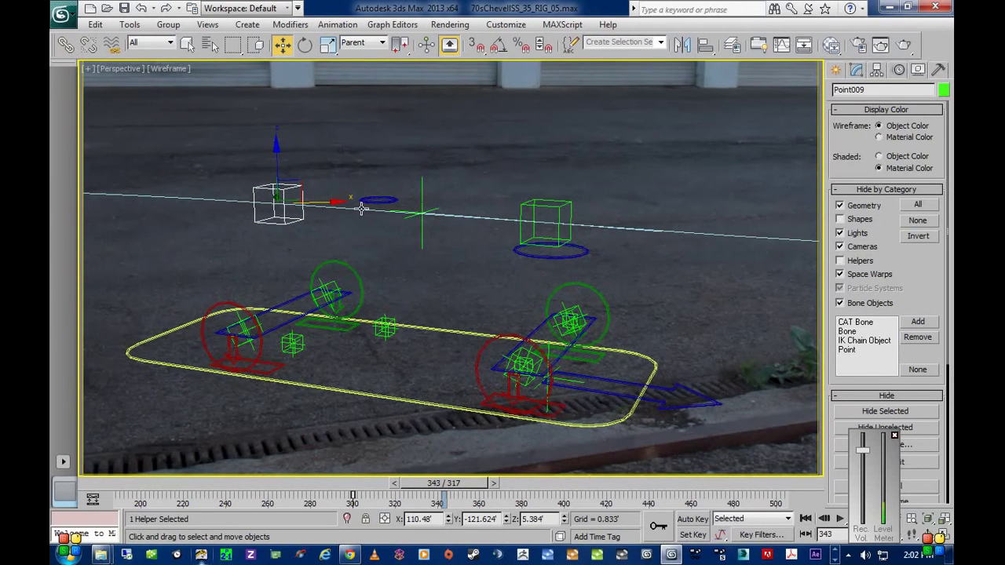
Go to frame 300 and select the rear and front box-shaped point helpers in turn to examine their placement on the path
key("q")
left_click_drag(414, 485, 334, 494)
key("w")
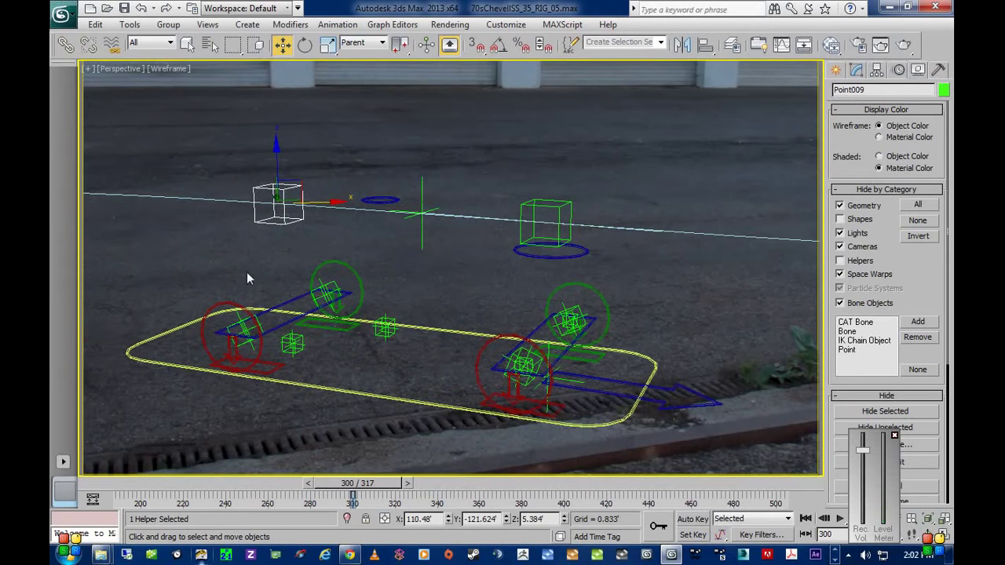
left_click(548, 203)
left_click(277, 213)
left_click(524, 234)
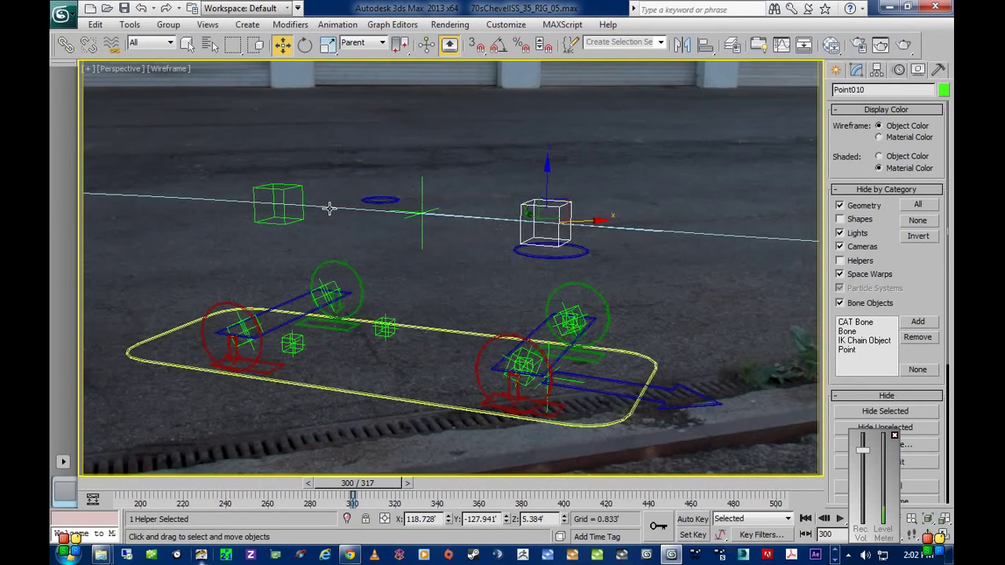
left_click(278, 199)
left_click(555, 244)
Inspect the Point Helper parameters of the cross-shaped helper between the two boxes and of the front box helper
left_click(424, 196)
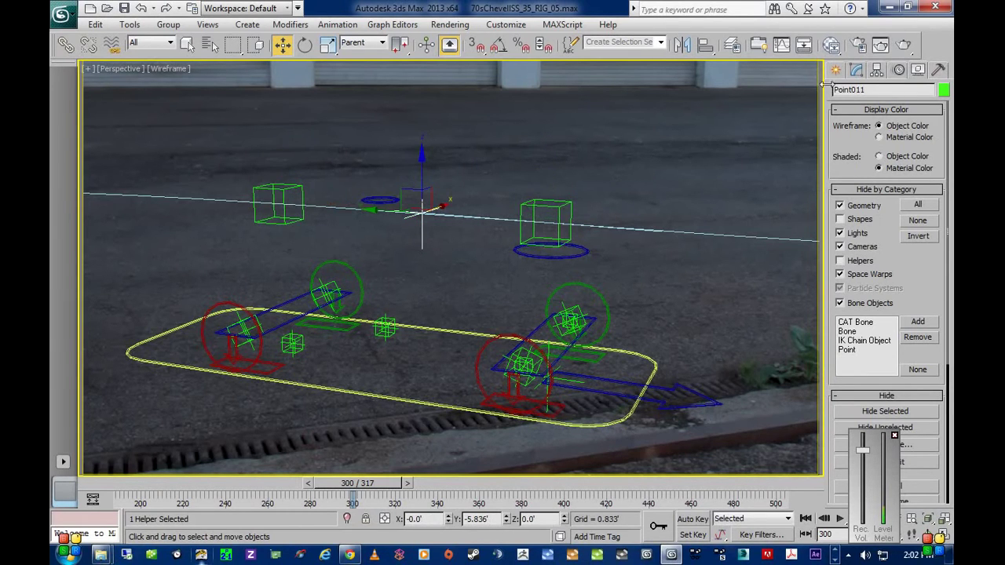
left_click(857, 70)
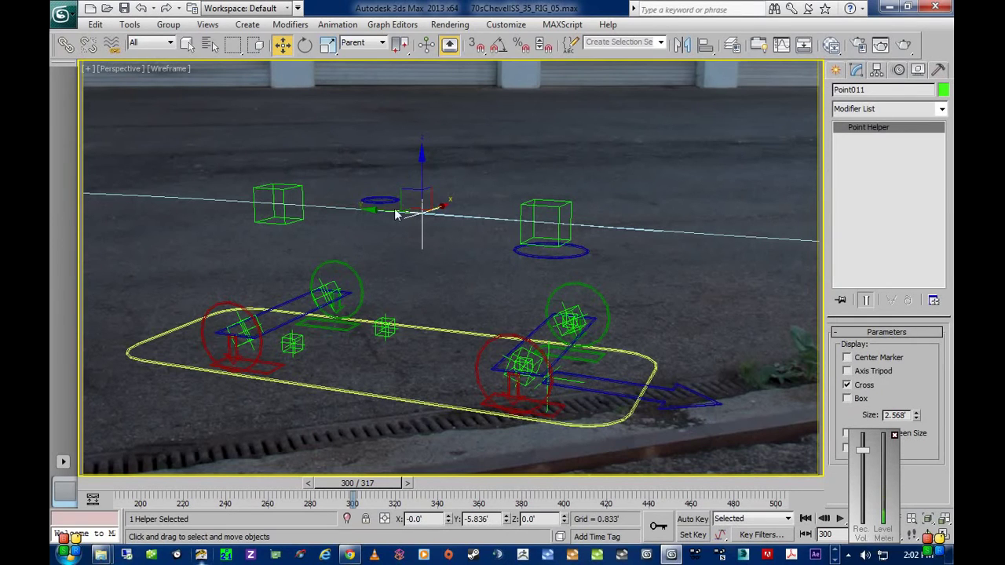
left_click(539, 208)
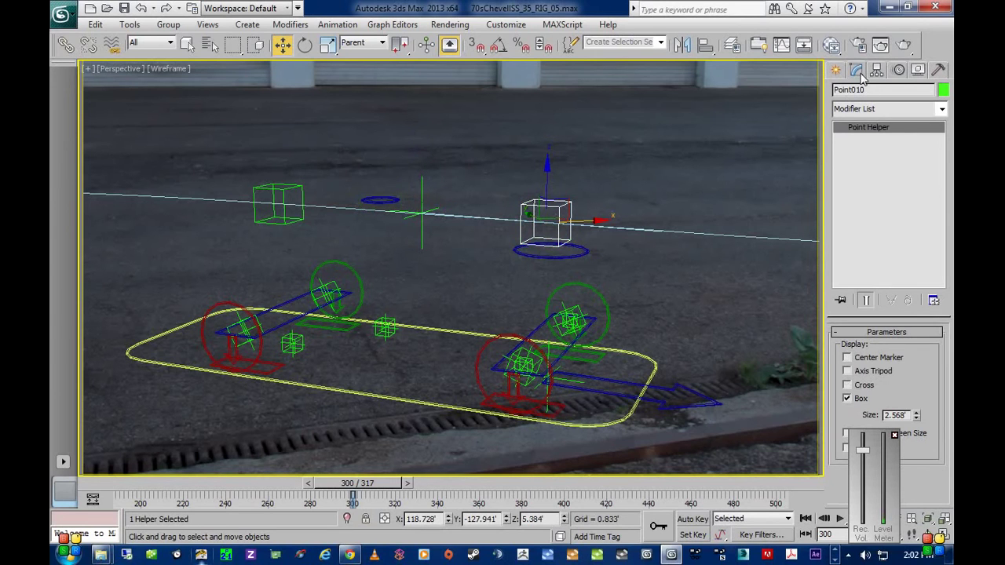
Switch to a maximized top view and scrub the animation back to frame 226 to follow the rig along its path
left_click_drag(343, 488, 298, 488)
key("alt+w")
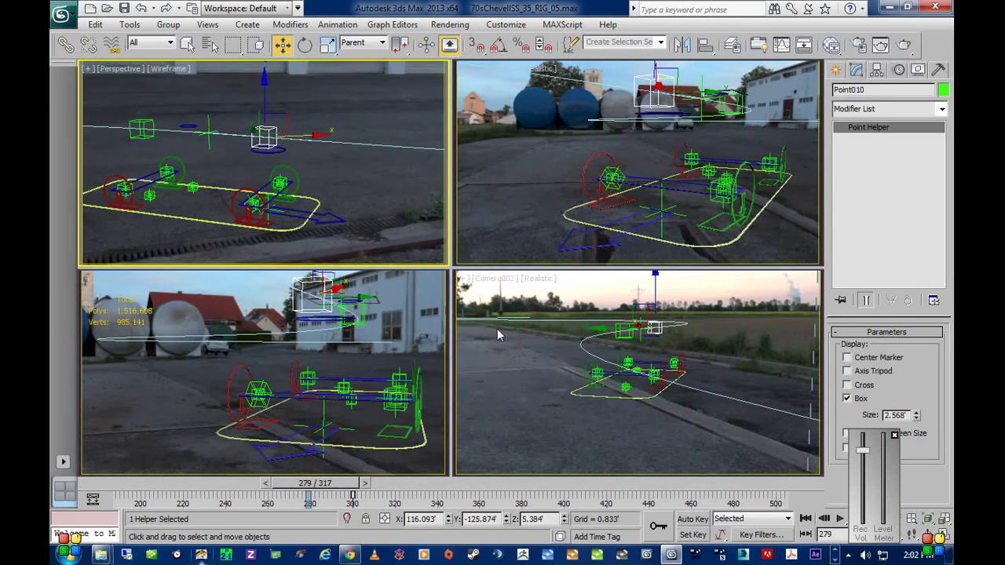
right_click(328, 193)
key("Escape")
key("t")
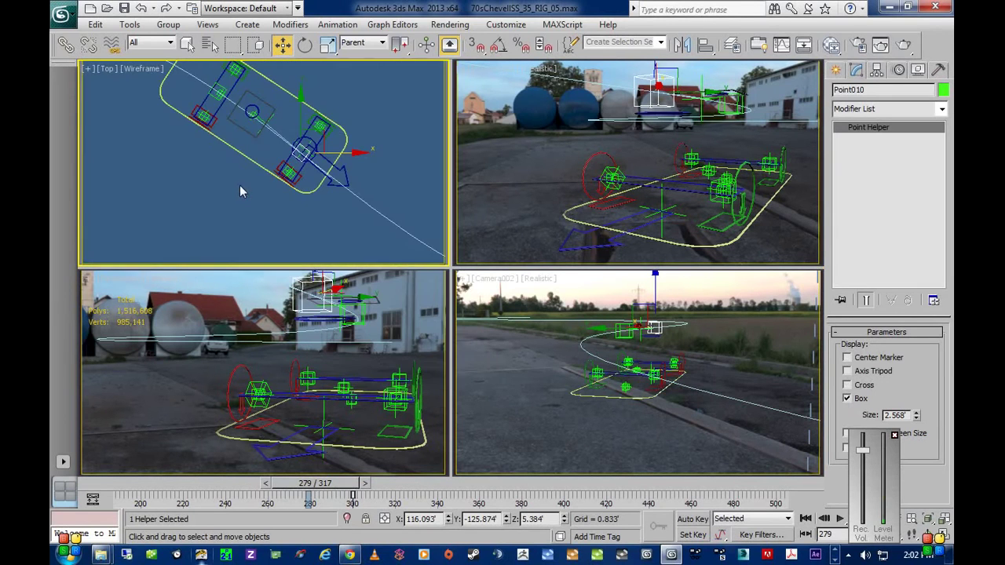
key("alt+w")
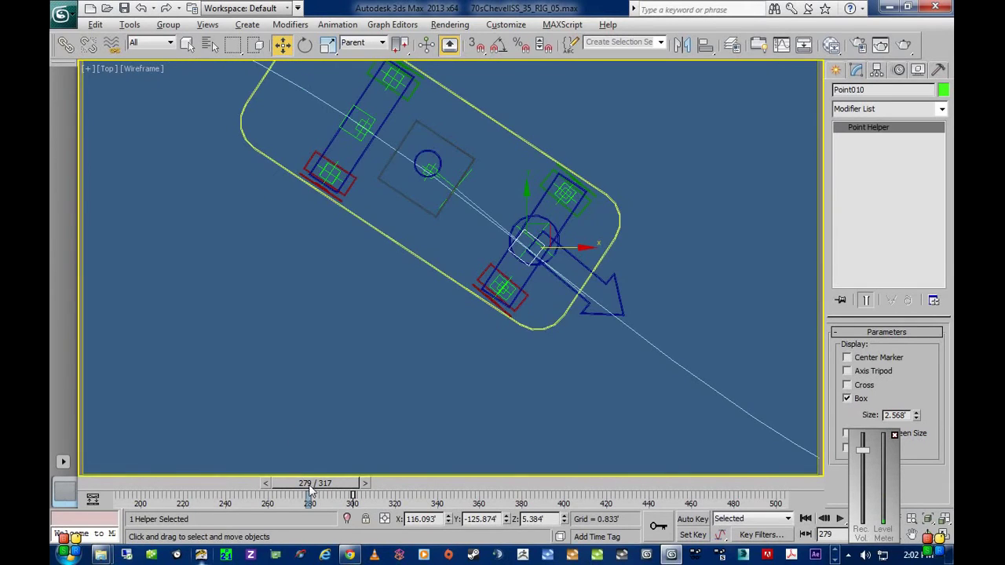
left_click_drag(310, 487, 205, 487)
scroll(236, 385, "down", 5)
middle_click_drag(283, 259, 382, 373)
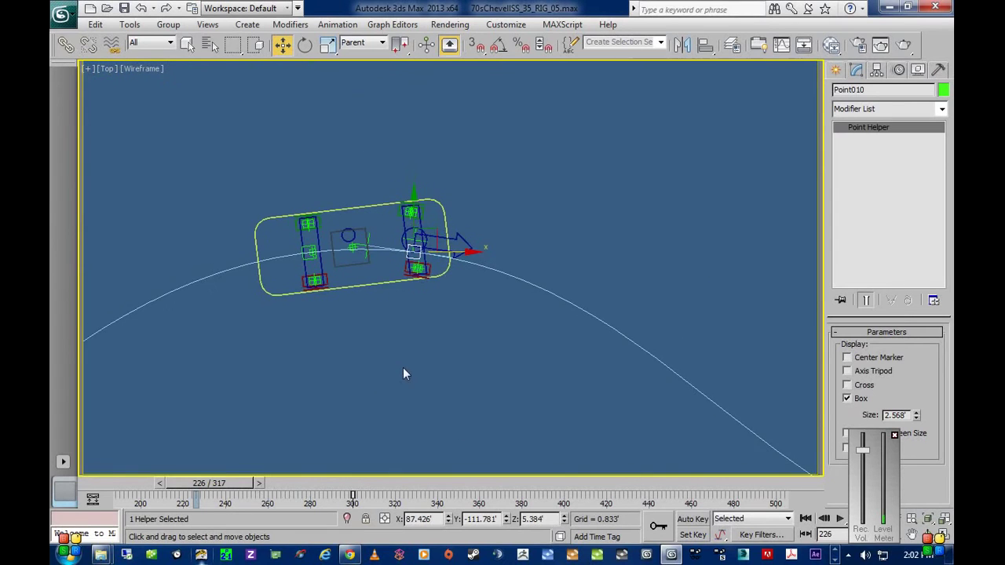
Select the steering control arrow in front of the car and scrub back to frame 211 to examine its direction
scroll(407, 247, "up", 2)
left_click(460, 228)
scroll(433, 262, "up", 2)
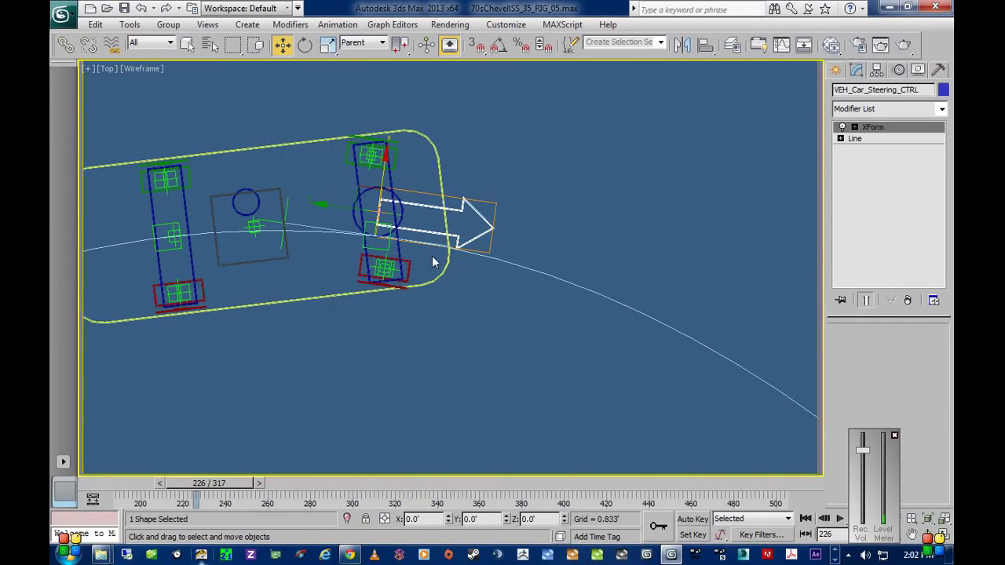
middle_click_drag(449, 267, 554, 312)
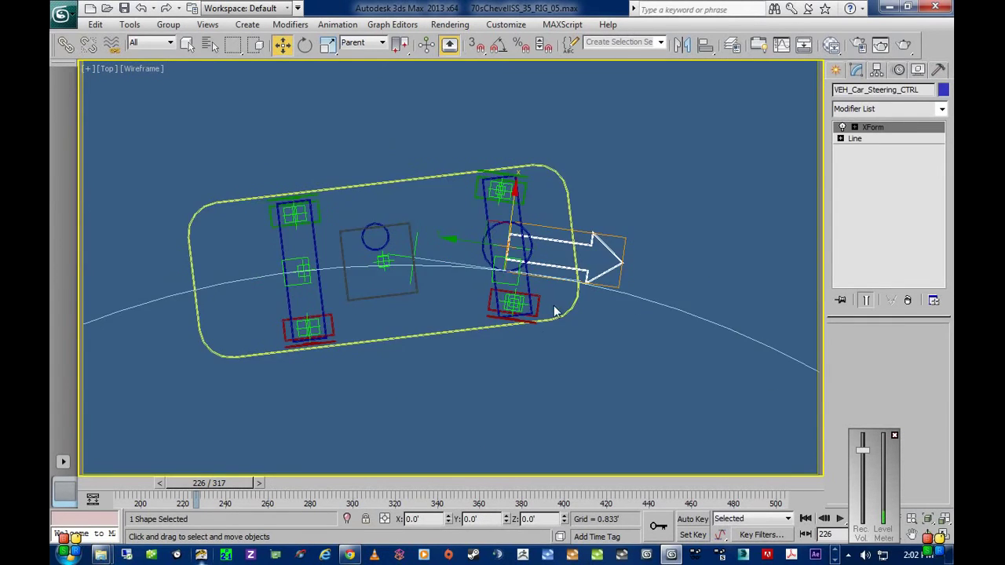
mouse_move(210, 484)
left_mouse_down()
mouse_move(181, 484)
mouse_move(279, 487)
mouse_move(194, 486)
left_mouse_up()
middle_click_drag(281, 403, 482, 362)
scroll(482, 363, "down", 4)
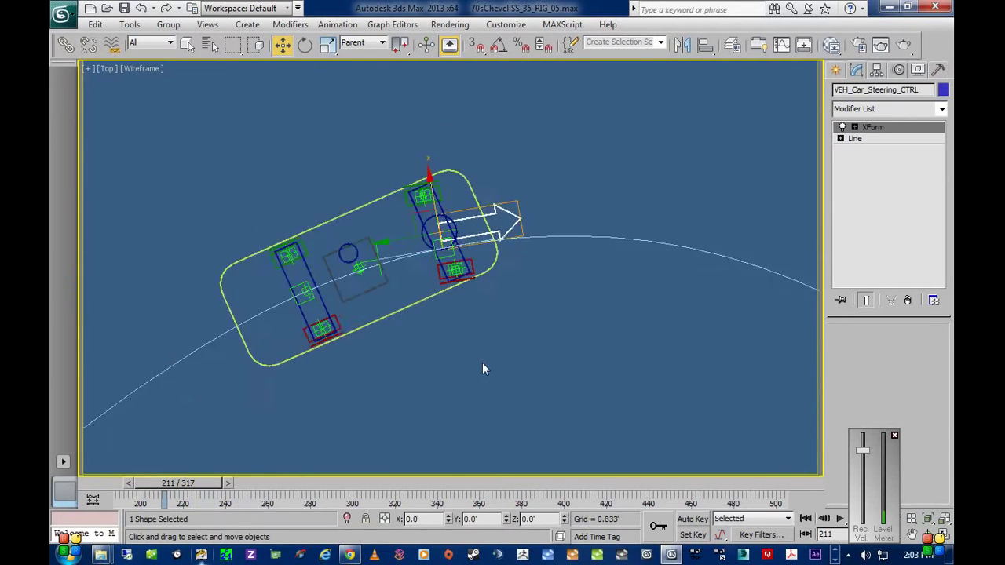
Scrub forward to frame 251 to follow the steering arrow through the curve of the path
left_click_drag(211, 485, 288, 489)
middle_click_drag(509, 389, 180, 332)
scroll(190, 374, "down", 4)
mouse_move(249, 481)
left_mouse_down()
mouse_move(387, 489)
mouse_move(250, 483)
mouse_move(258, 484)
left_mouse_up()
key("w")
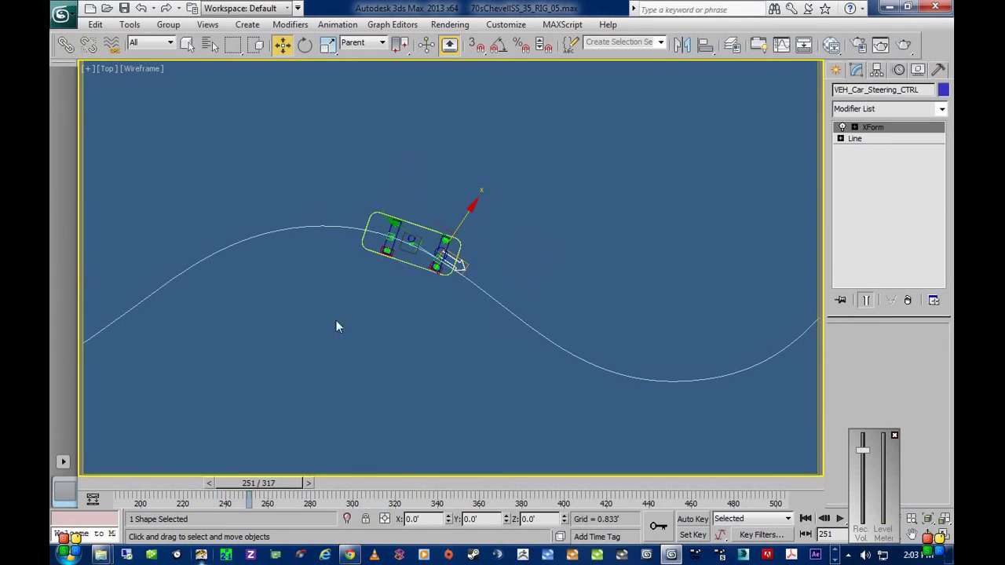
Switch to a low perspective view of the front wheels and steering arrow and step to frame 248
scroll(424, 318, "up", 3)
key("p")
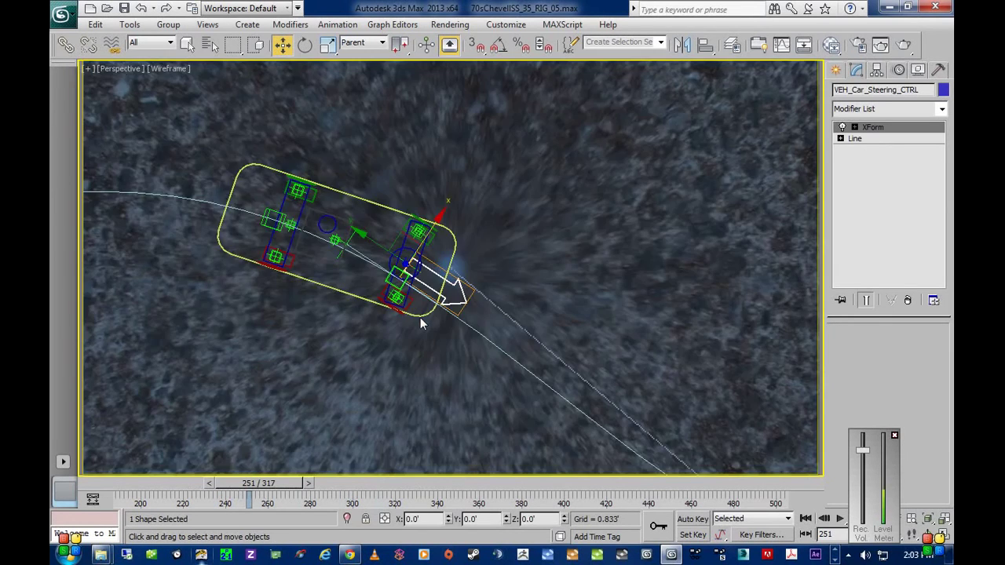
middle_click_drag(419, 362, 414, 255, "alt")
scroll(423, 312, "up", 5)
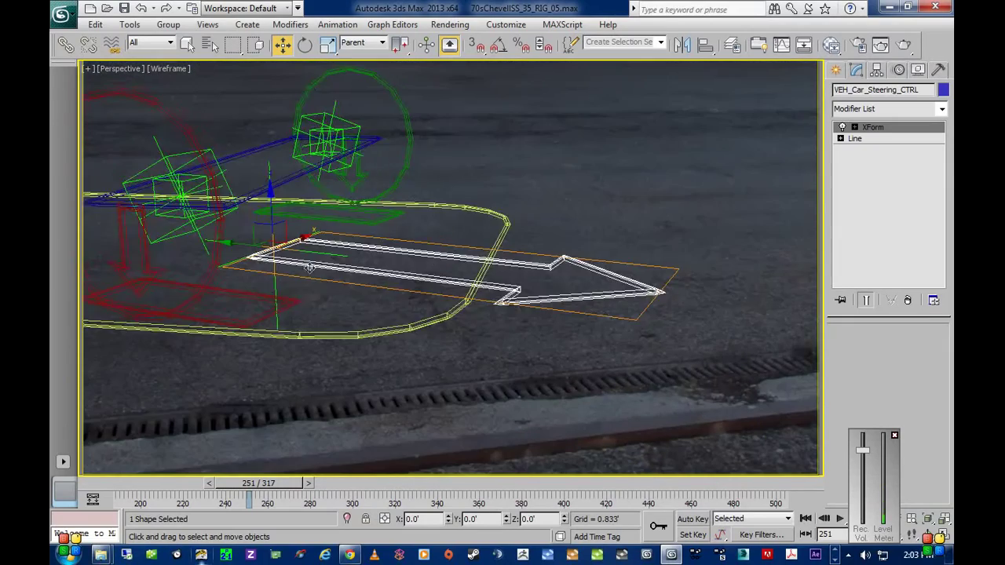
middle_click_drag(208, 391, 377, 393)
left_click_drag(272, 484, 257, 485)
middle_click_drag(202, 418, 509, 424)
scroll(509, 424, "down", 2)
key("period")
key("period")
key("period")
key("period")
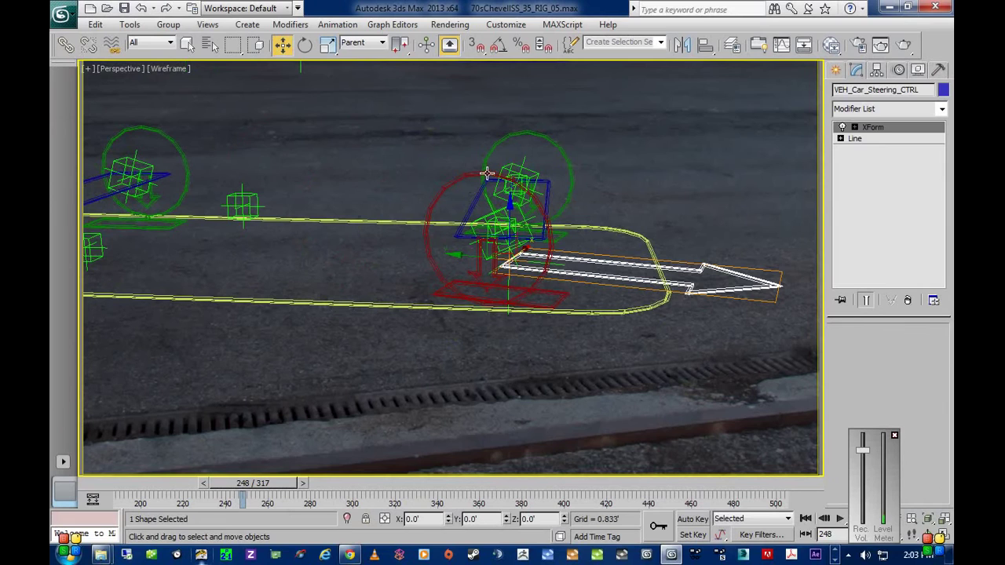
Select the red front wheel rotation circle, unhide the Geometry category, and shade the perspective view
left_click(487, 174)
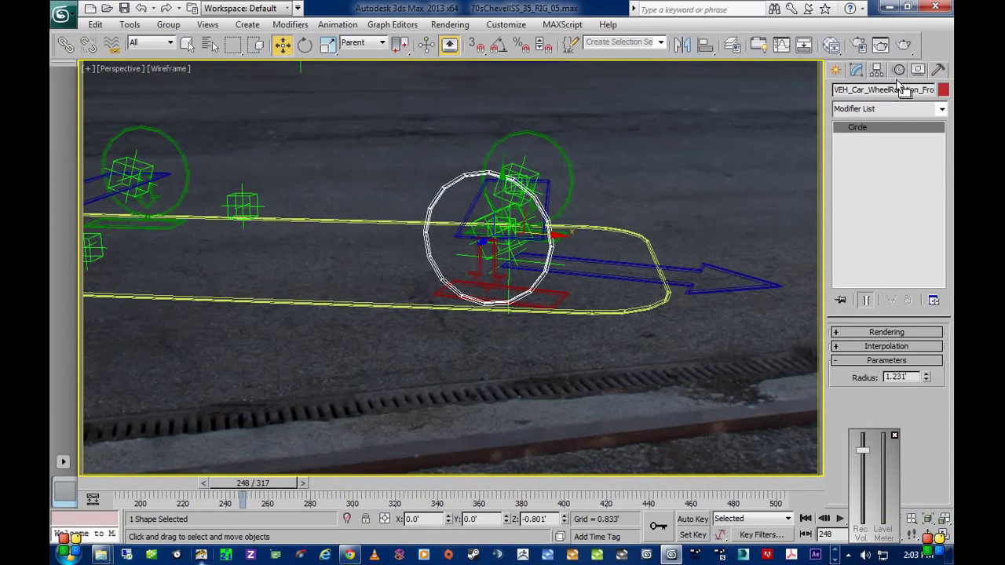
left_click(917, 70)
left_click(840, 205)
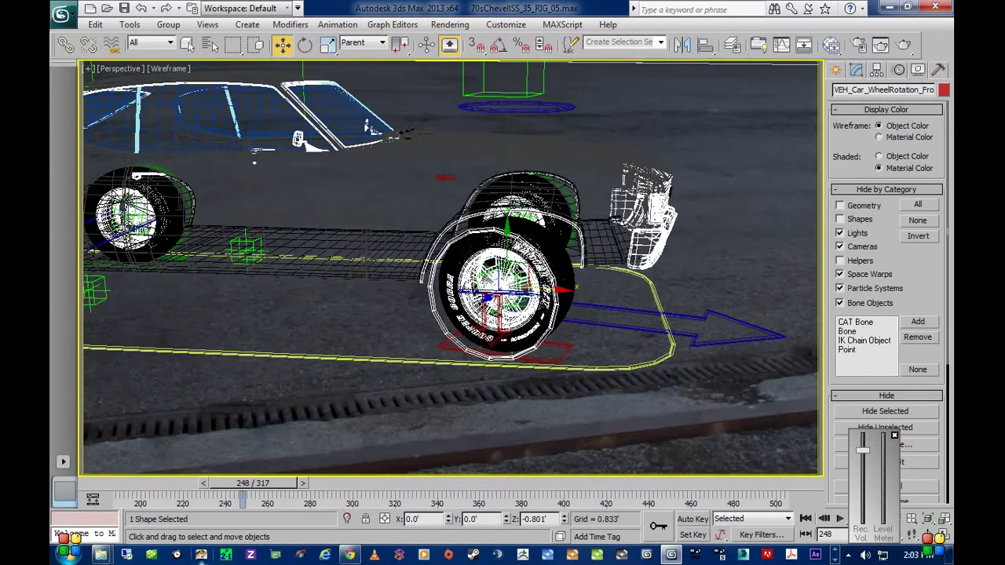
key("F3")
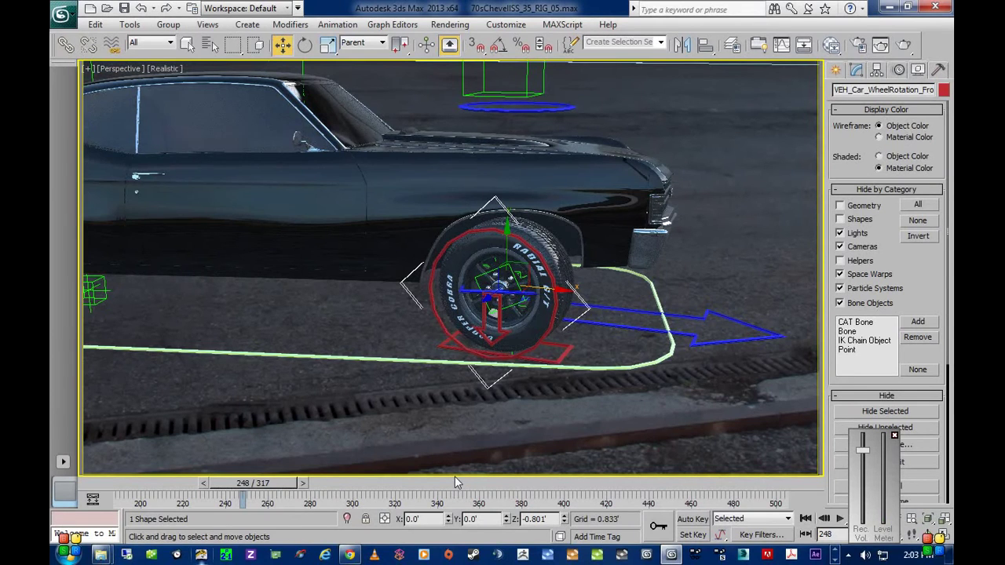
Step back frame by frame to frame 234 to examine how the front wheel rolls and steers
key("comma")
key("comma")
key("comma")
key("comma")
key("comma")
key("comma")
key("comma")
middle_click_drag(280, 328, 527, 380)
key("comma")
key("comma")
key("comma")
key("comma")
key("comma")
key("comma")
key("comma")
Select the steering control arrow and examine the car and its path helpers from the front and side
left_click(615, 335)
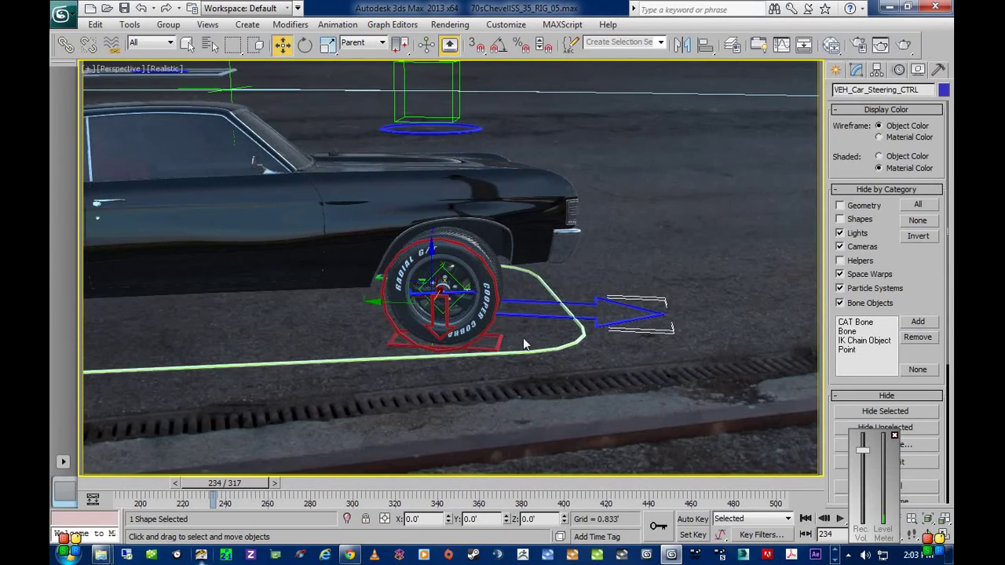
scroll(628, 363, "up", 3)
middle_click_drag(636, 365, 503, 338)
scroll(417, 365, "down", 3)
scroll(577, 350, "down", 3)
middle_click_drag(503, 338, 469, 346, "alt")
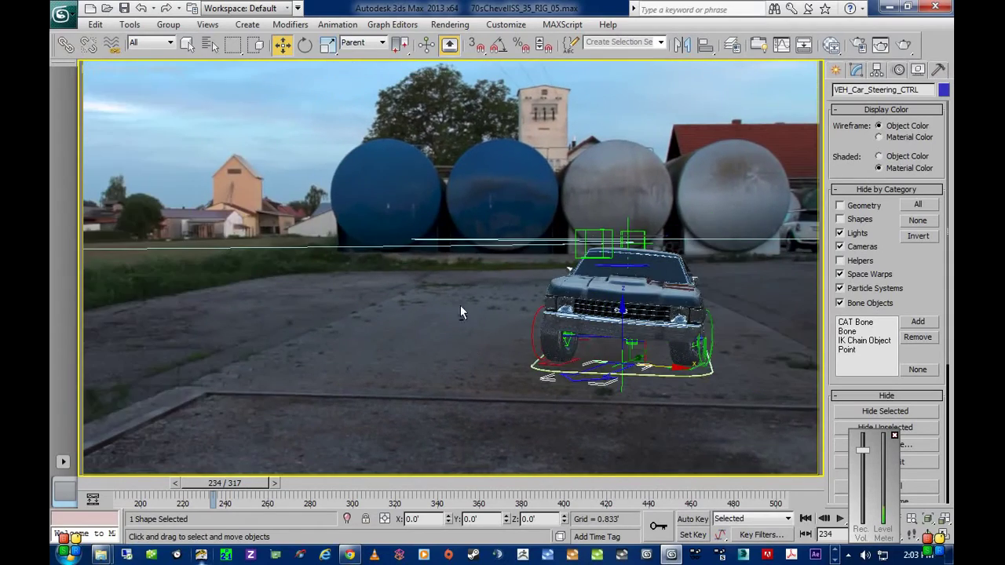
middle_click_drag(456, 272, 438, 311, "alt")
scroll(521, 313, "down", 4)
middle_click_drag(437, 358, 566, 271, "alt")
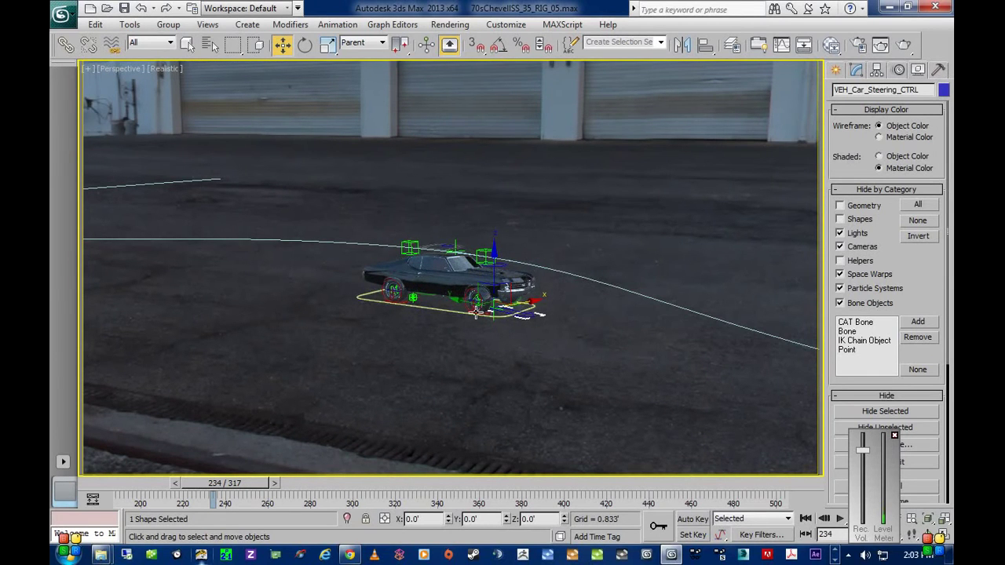
scroll(476, 313, "up", 5)
middle_click_drag(524, 383, 455, 309)
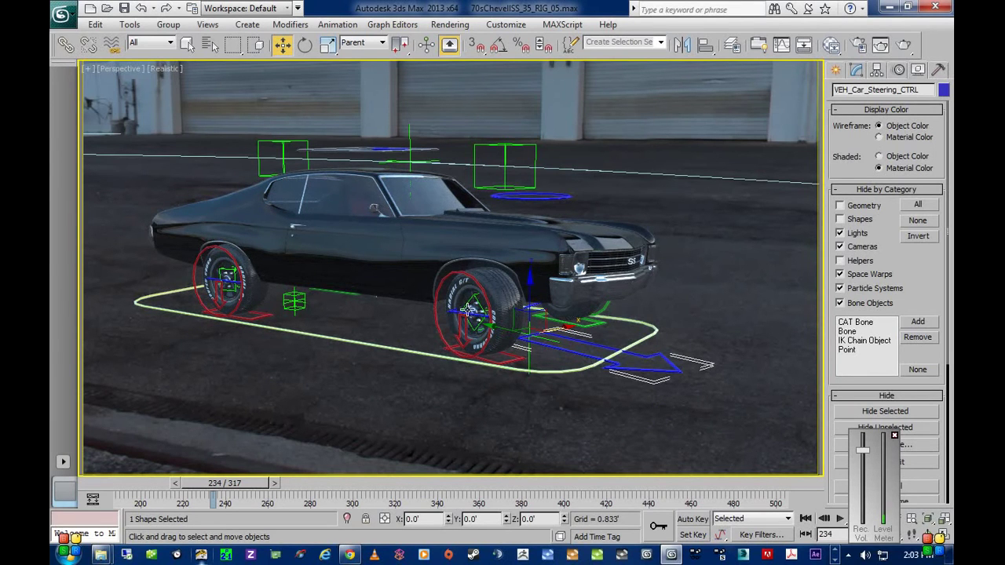
Select the path line, inspect the Bezier handles of the vertex above the car's rear, and leave Vertex level
middle_click_drag(191, 376, 445, 365)
scroll(317, 370, "down", 6)
left_click(536, 261)
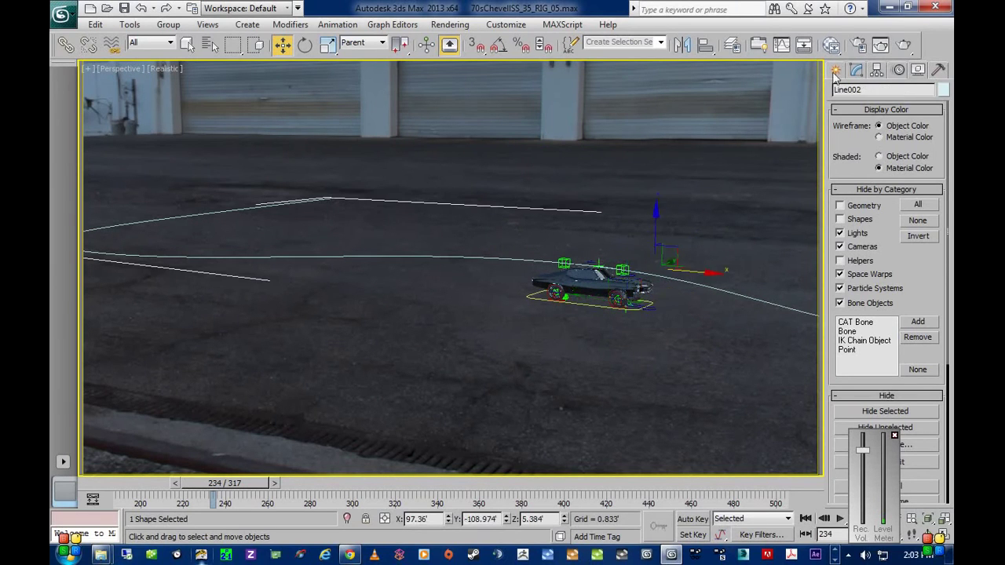
left_click(857, 69)
left_click(867, 140)
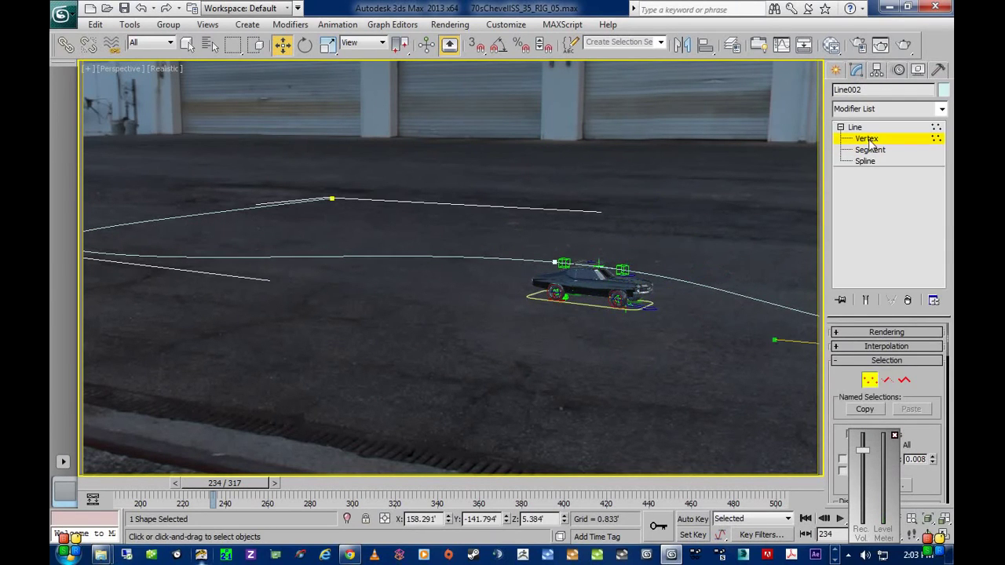
left_click(555, 261)
middle_click_drag(593, 270, 737, 286, "alt")
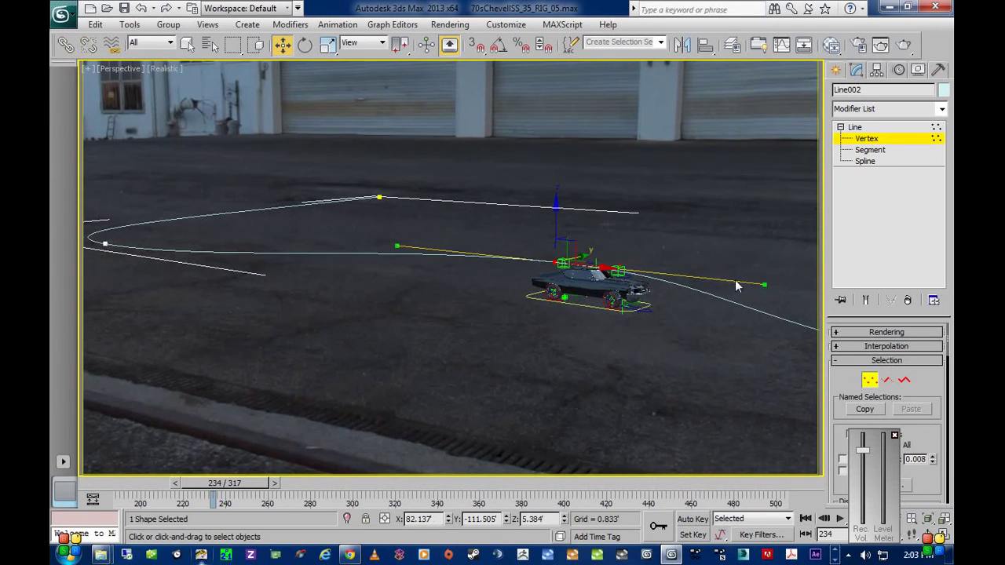
left_click_drag(761, 283, 764, 311)
left_click(871, 140)
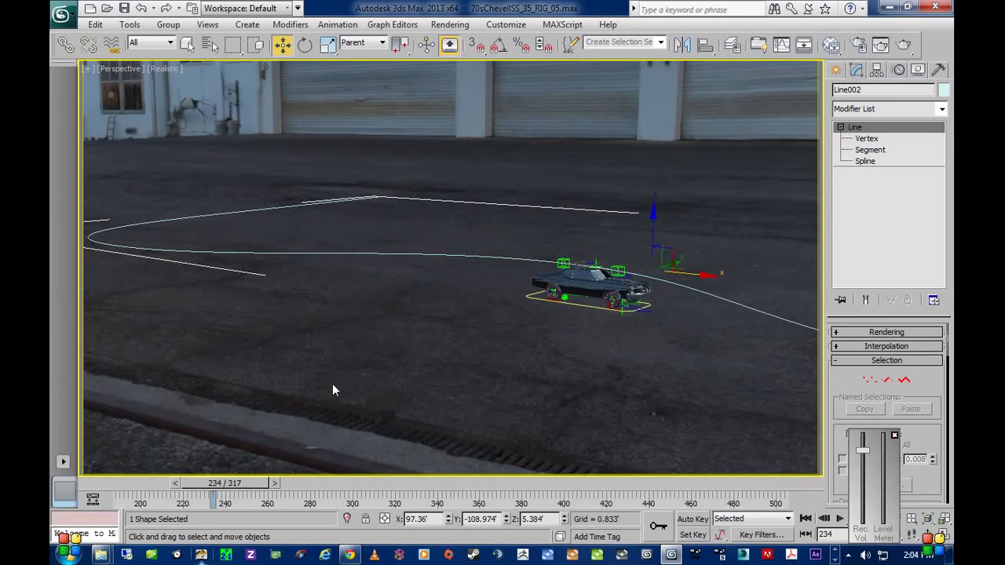
Set the perspective viewport to top, maximize the scene view facing the storage tanks, and go to frame 188
key("t")
key("alt+w")
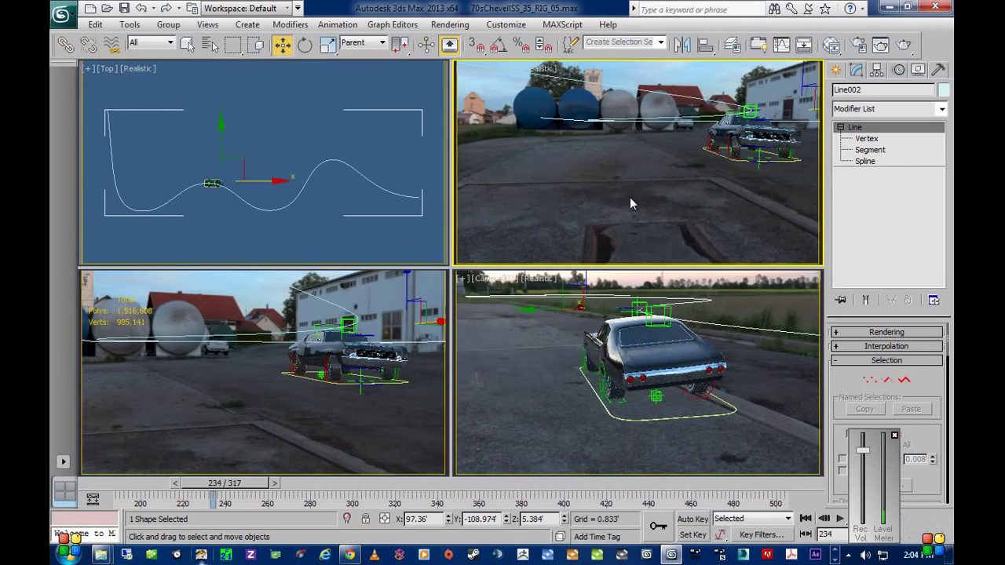
right_click(630, 200)
key("alt+w")
left_click_drag(223, 484, 95, 488)
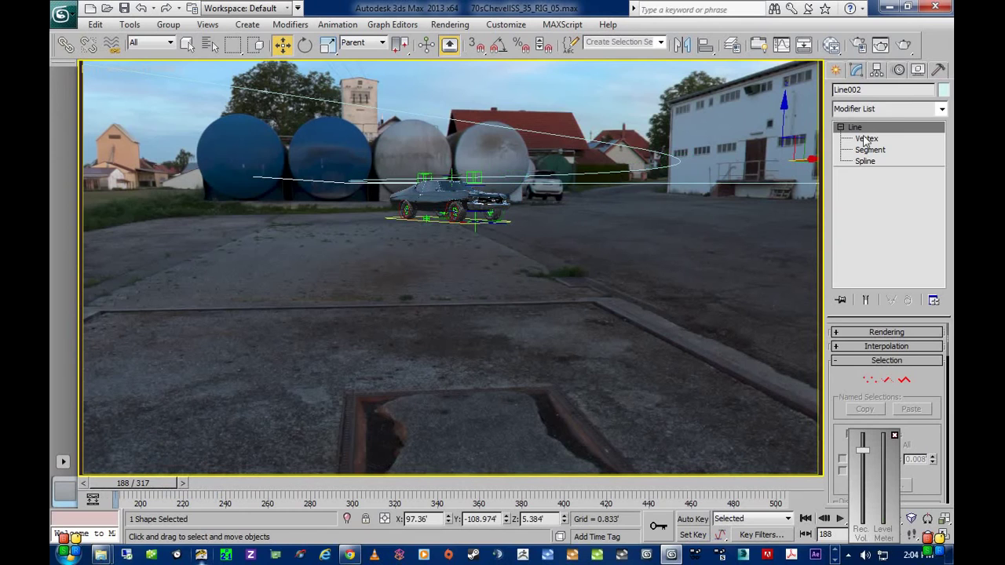
Hide the Shapes and Helpers categories and play the animation
left_click(919, 71)
left_click(842, 221)
left_click(842, 261)
key("slash")
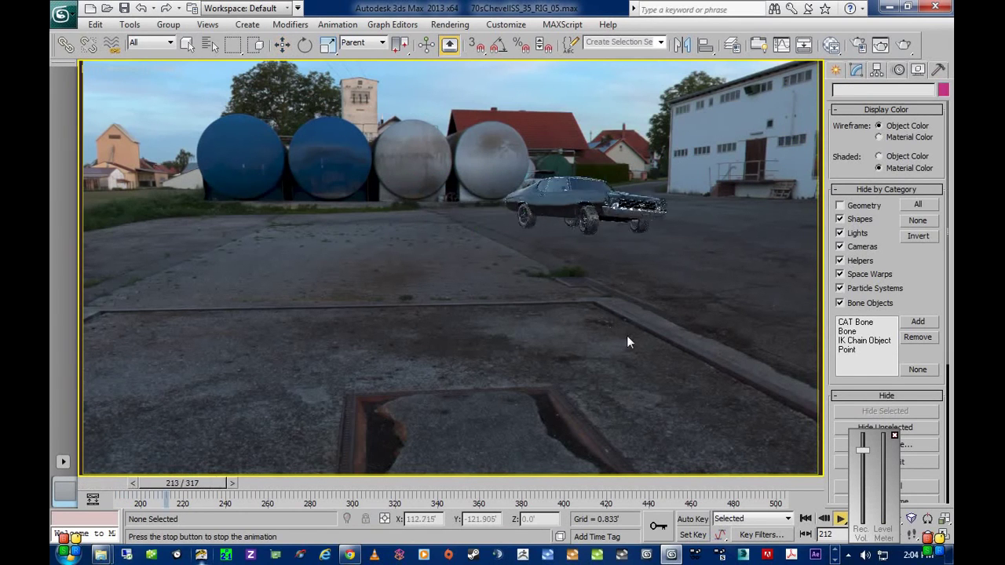